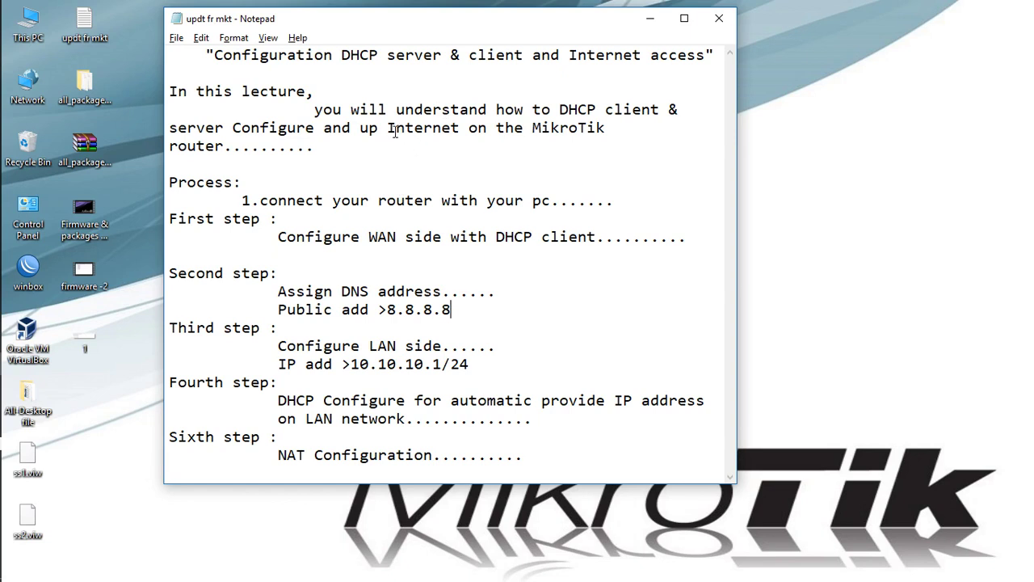
# - Review the lecture notes on DHCP client and server configuration, including the WAN step and the automatic LAN addressing step
pyautogui.moveTo(386, 128); pyautogui.dragTo(611, 129)
pyautogui.click(614, 129)
pyautogui.moveTo(552, 111); pyautogui.dragTo(676, 113)
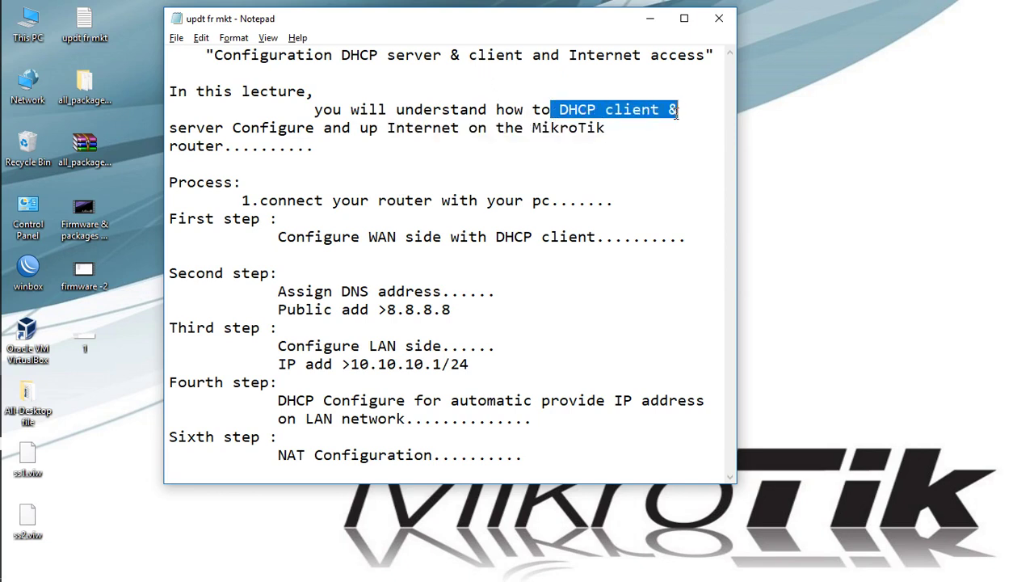
pyautogui.moveTo(360, 128); pyautogui.dragTo(496, 131)
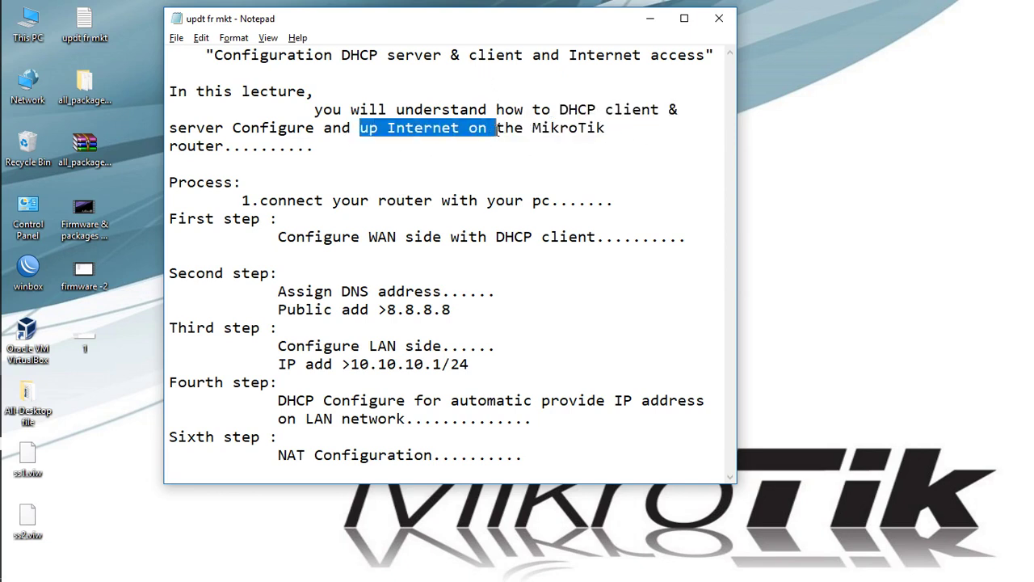
pyautogui.click(509, 137)
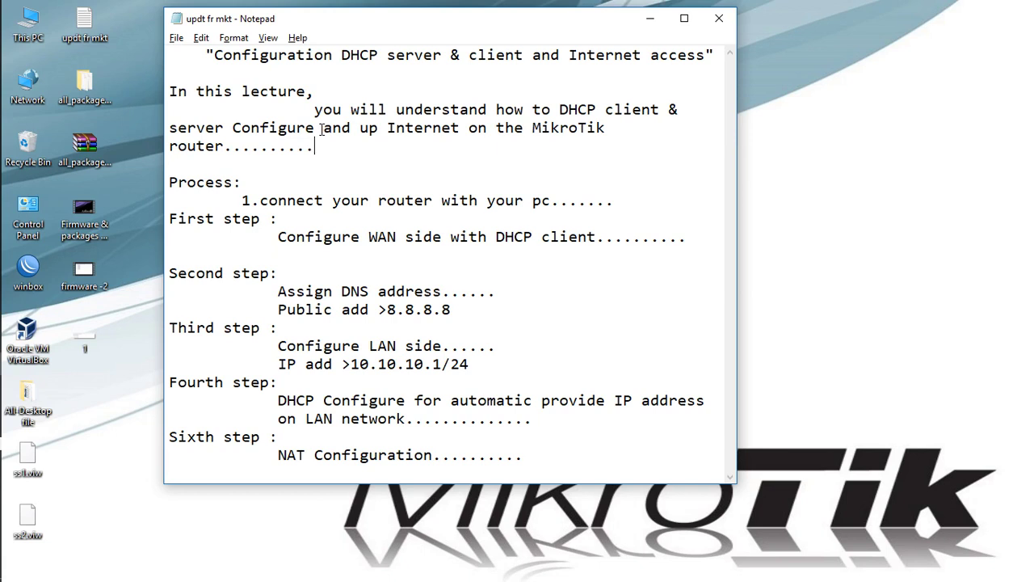
pyautogui.press('Down')
pyautogui.moveTo(274, 238); pyautogui.dragTo(622, 227)
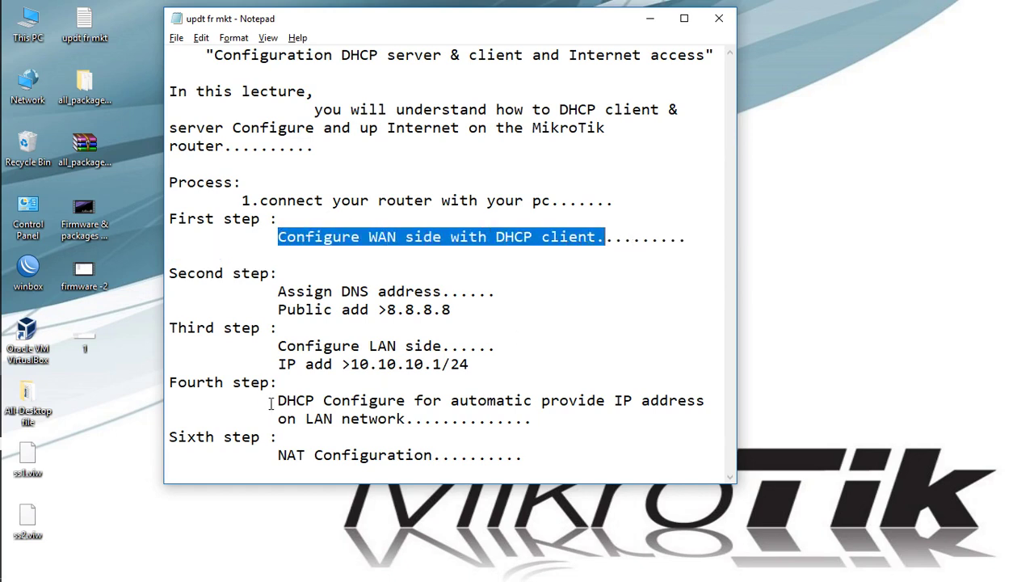
pyautogui.moveTo(272, 400); pyautogui.dragTo(643, 414)
pyautogui.click(666, 420)
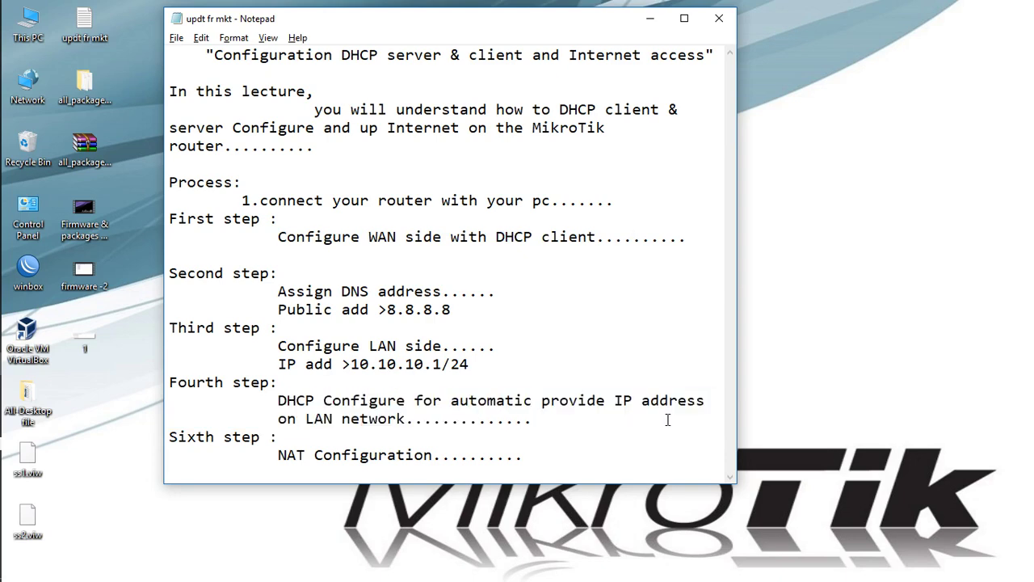
# - Switch to WinBox, examine the WAN port ether1 and LAN port ether3 in the interface list, and close the list
pyautogui.hotkey('alt', 'Tab')
pyautogui.click(905, 120)
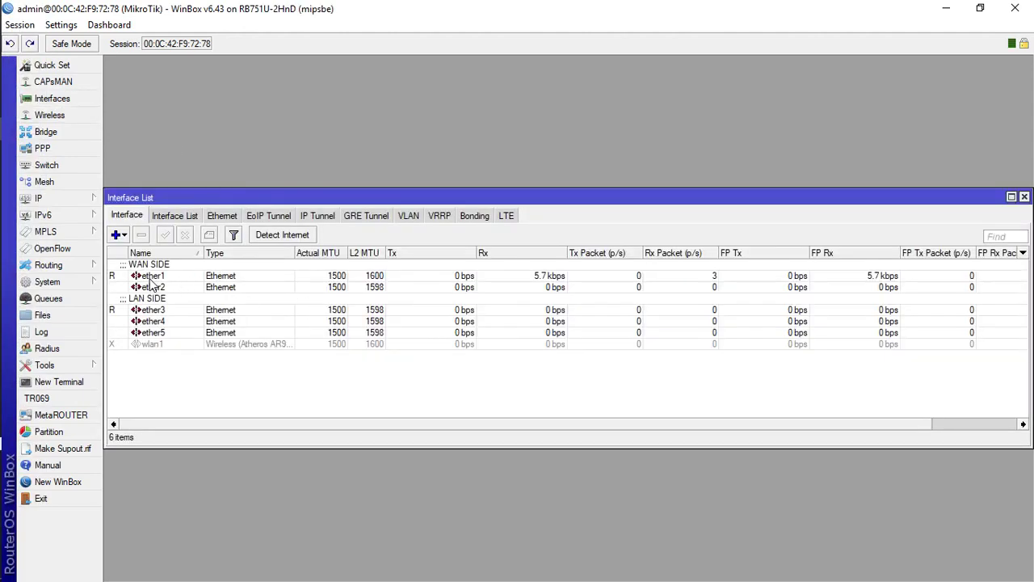
pyautogui.click(210, 277)
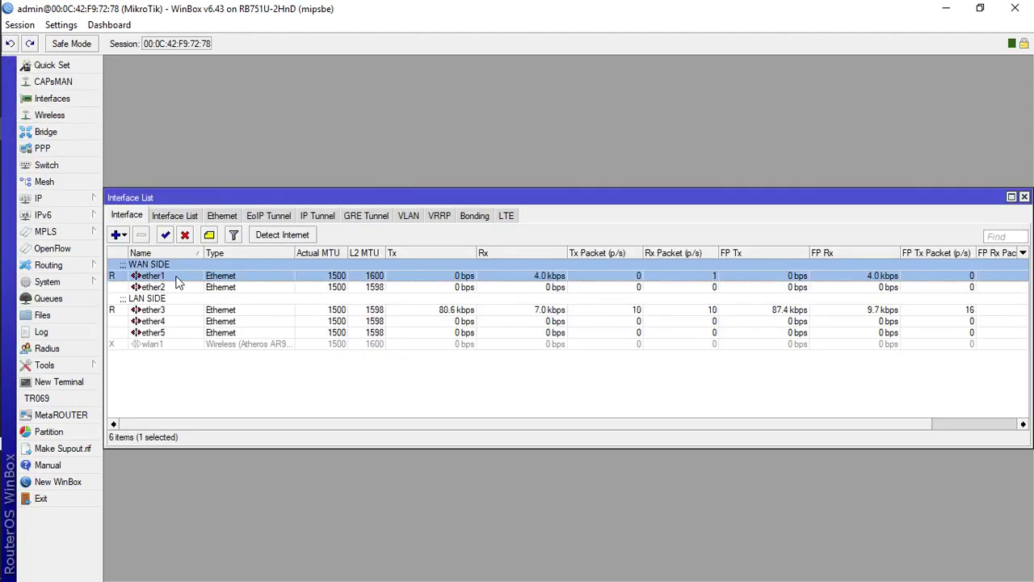
pyautogui.click(185, 312)
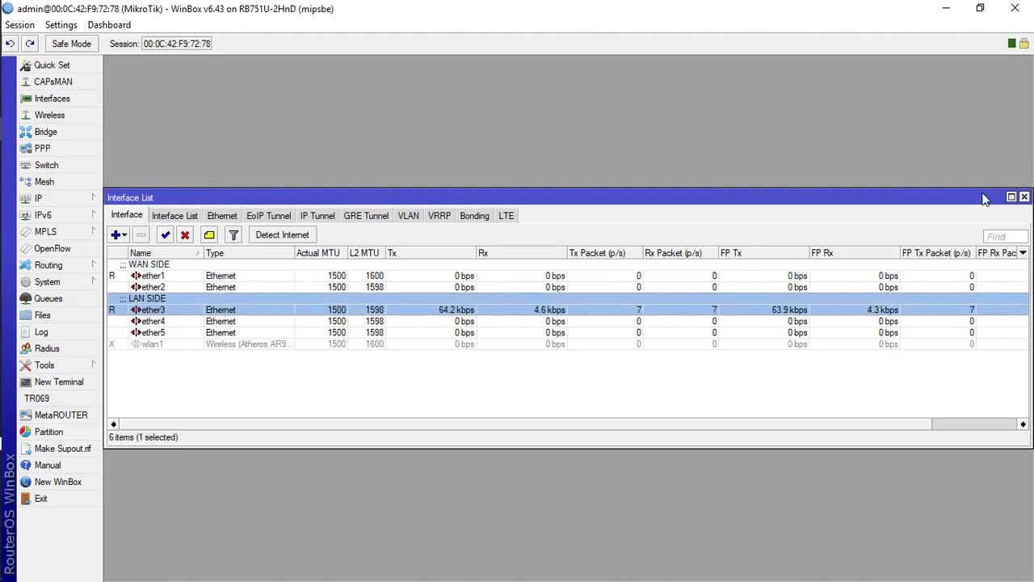
pyautogui.click(1024, 197)
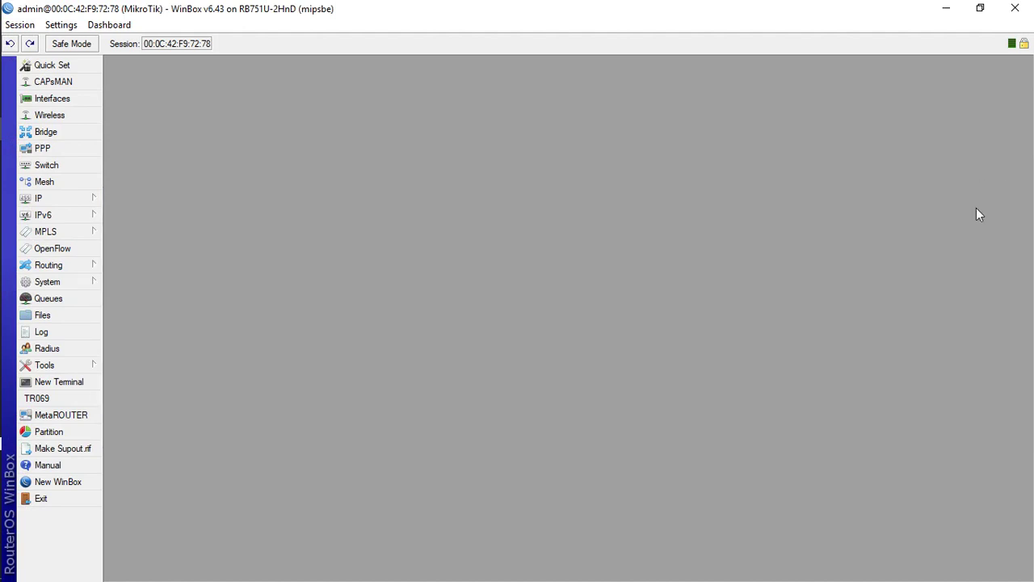
# - Add a DHCP client on the WAN interface ether1, keeping peer DNS, peer NTP and the default route enabled
pyautogui.click(81, 198)
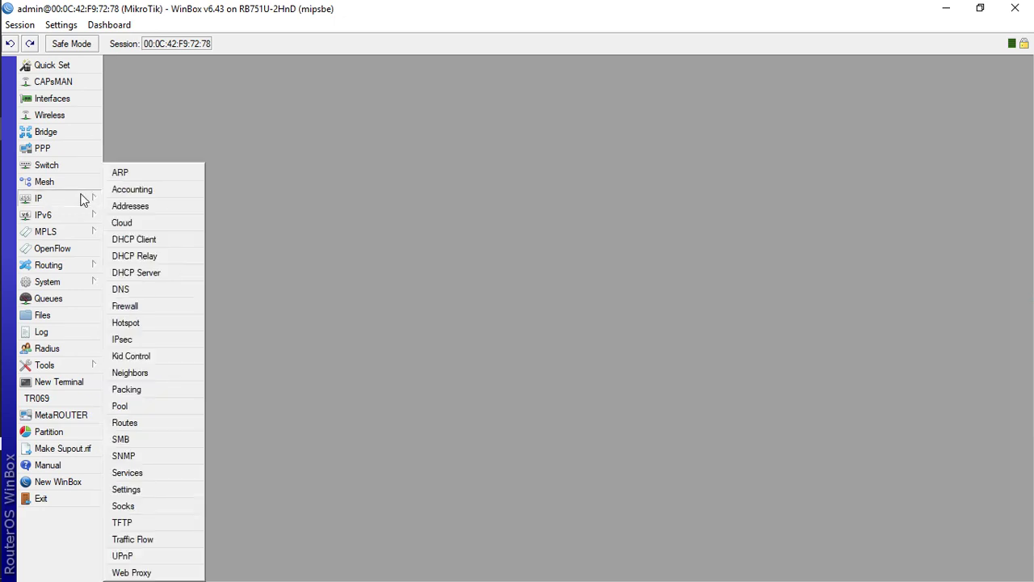
pyautogui.click(149, 243)
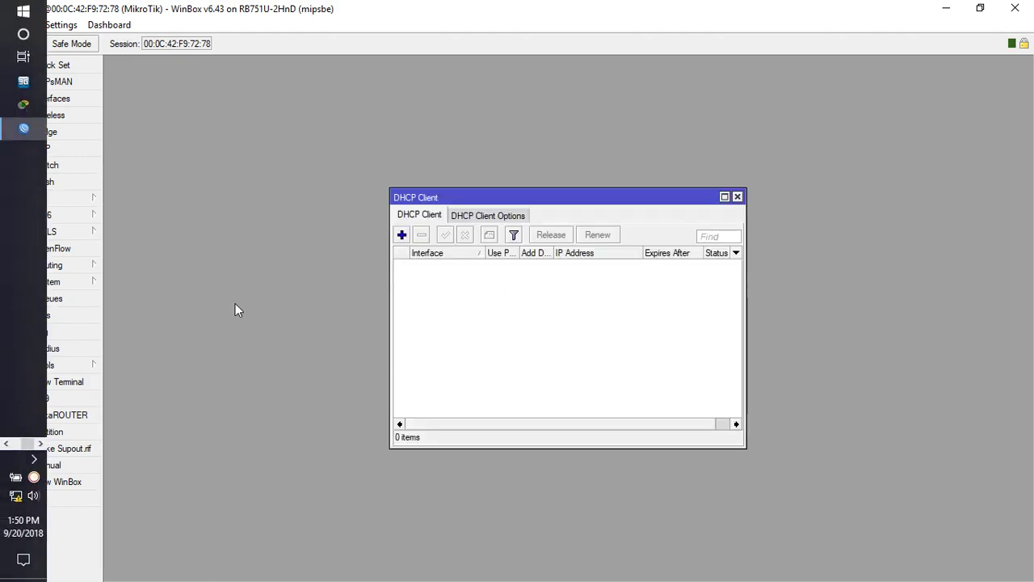
pyautogui.click(402, 234)
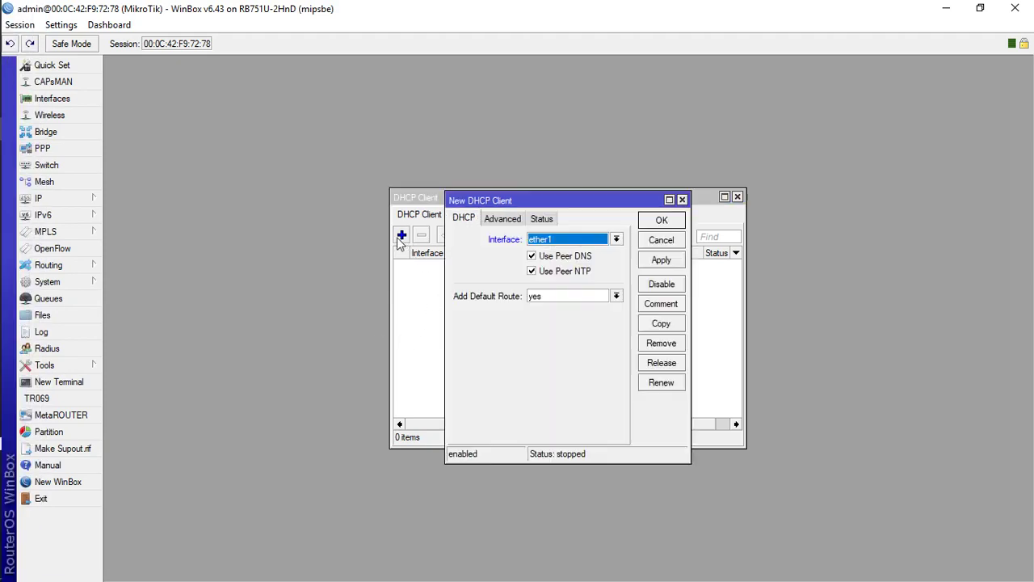
pyautogui.click(616, 239)
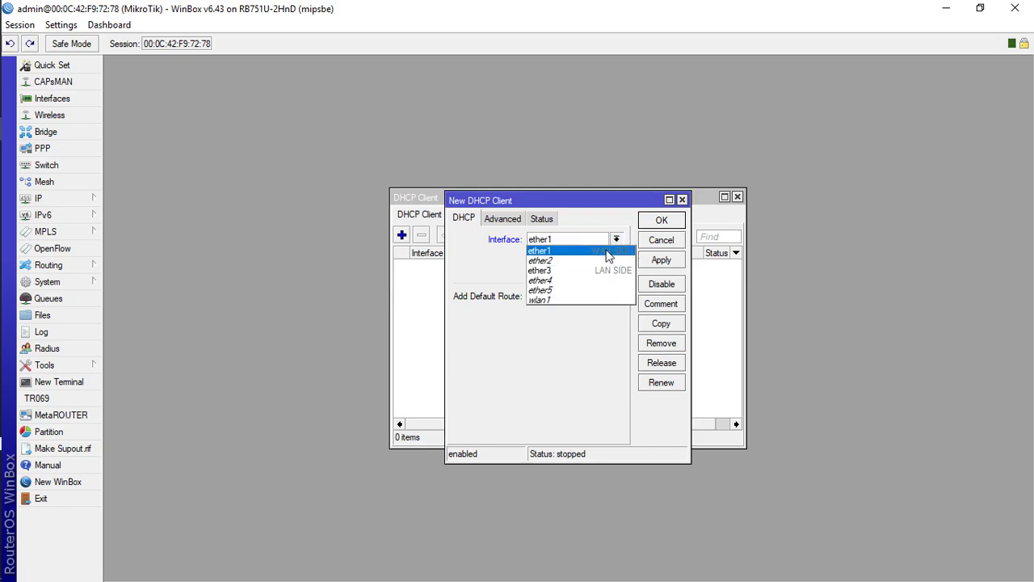
pyautogui.click(610, 251)
pyautogui.click(660, 261)
pyautogui.click(661, 219)
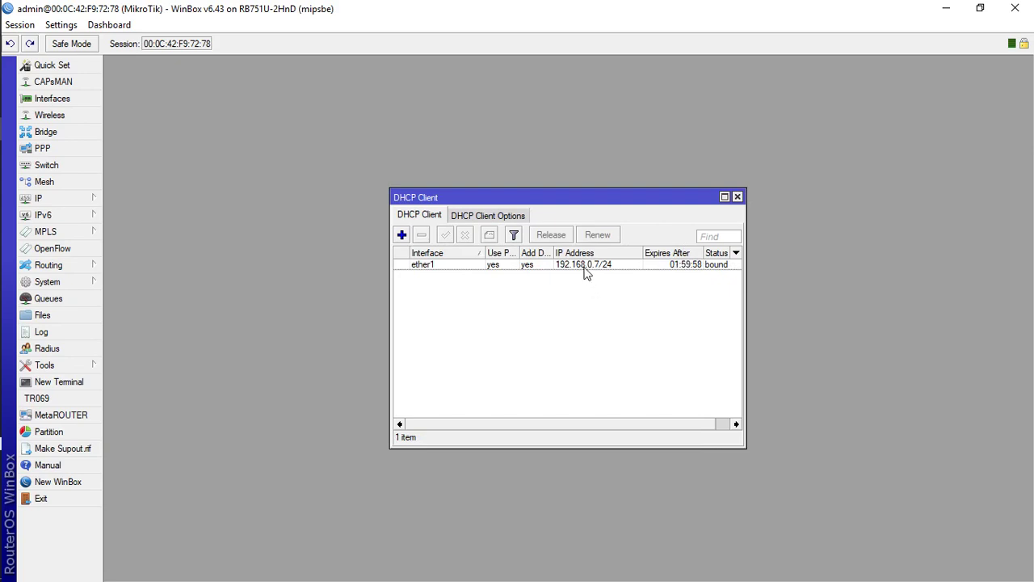
# - Check the IP address assigned to ether1 in the DHCP client entry and in the router's address list
pyautogui.click(588, 265)
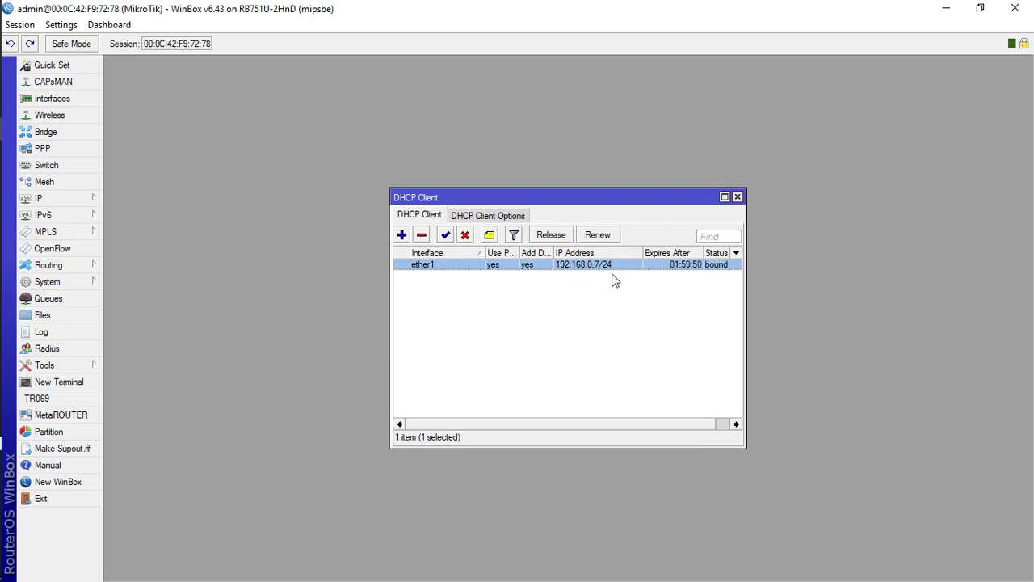
pyautogui.click(57, 198)
pyautogui.click(138, 206)
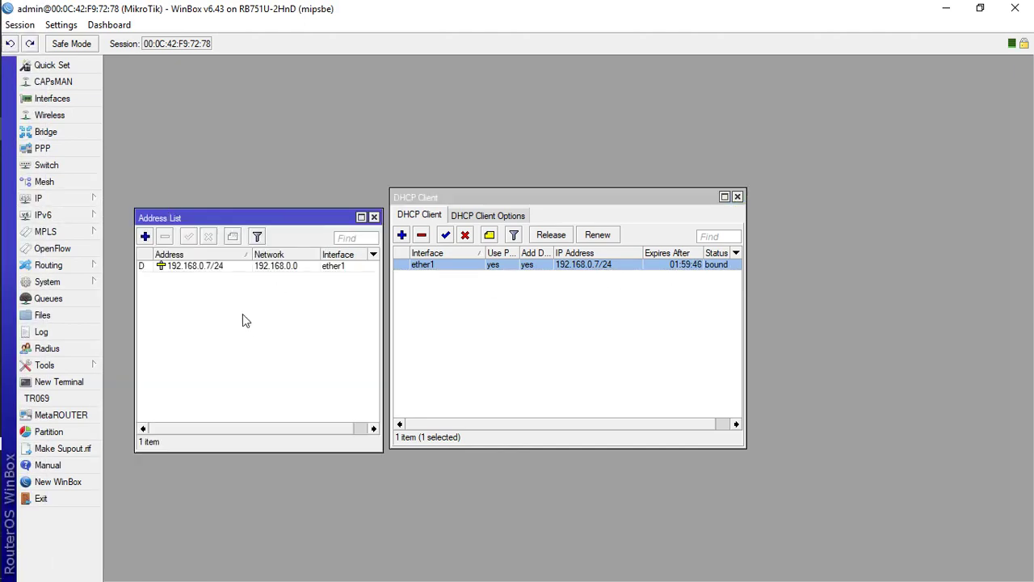
pyautogui.click(173, 270)
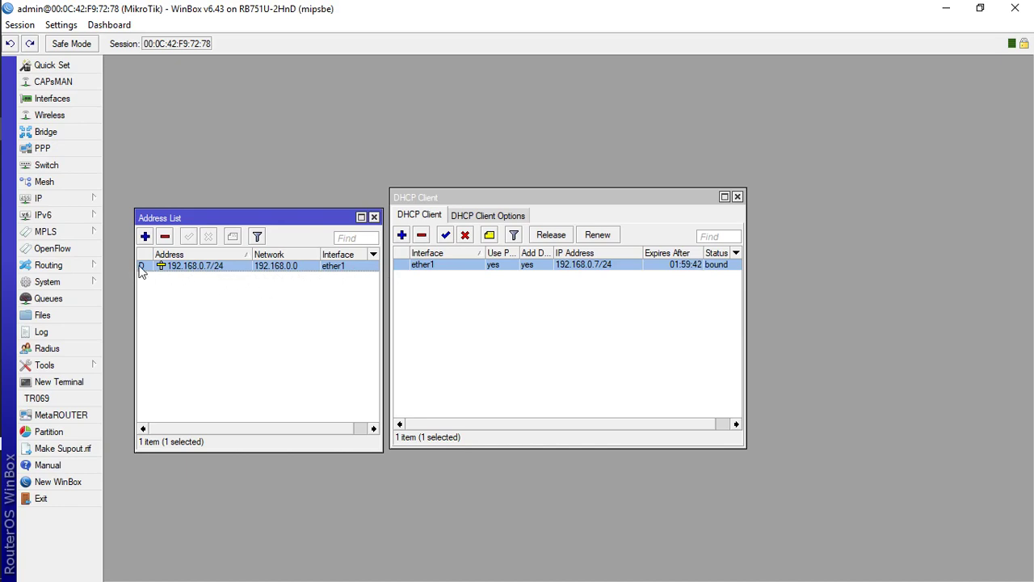
pyautogui.moveTo(140, 271)
pyautogui.click(85, 200)
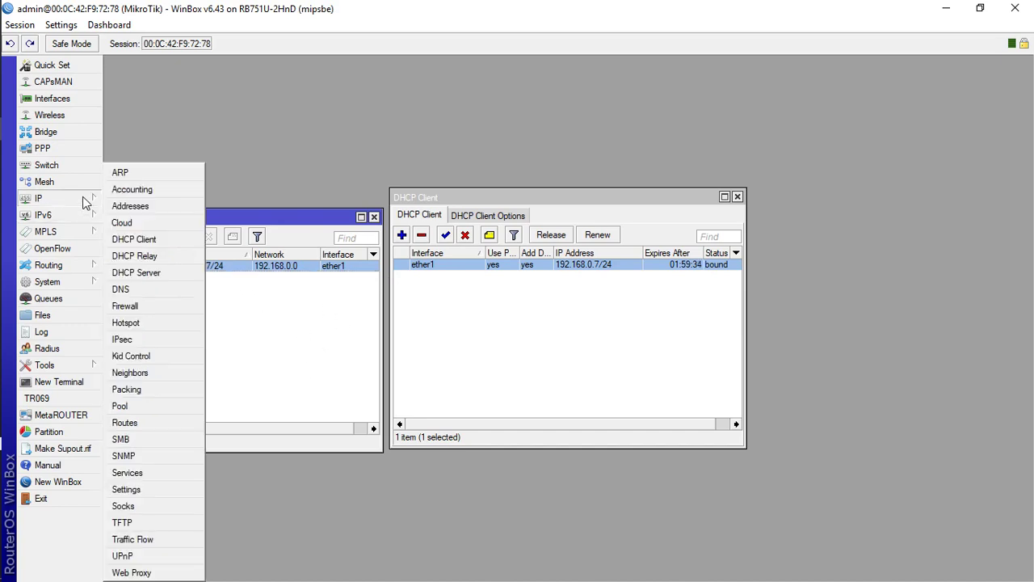
pyautogui.click(244, 517)
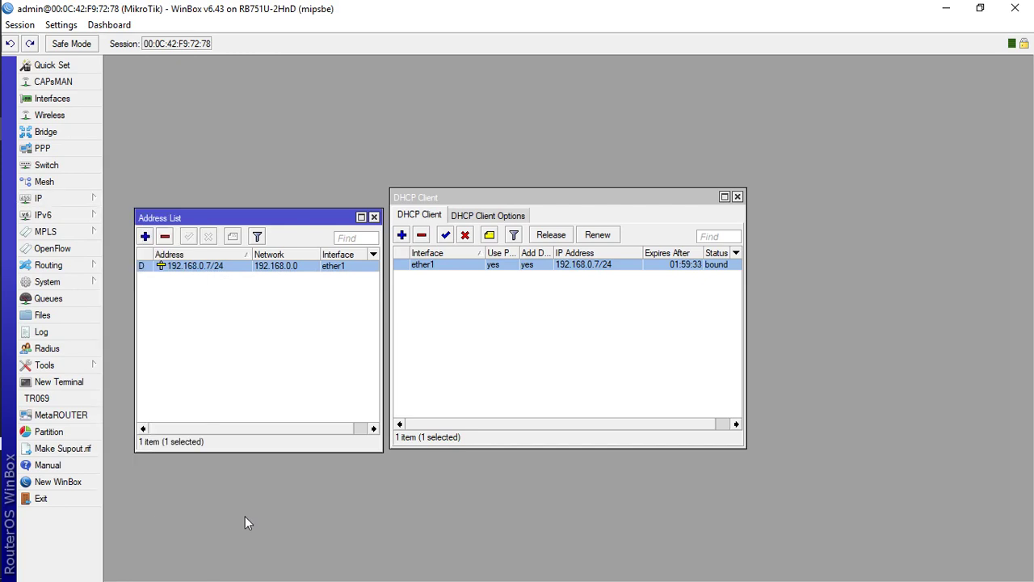
# - Ping 8.8.8.8 from the router to test internet connectivity, and close the ping tool
pyautogui.click(79, 366)
pyautogui.click(143, 422)
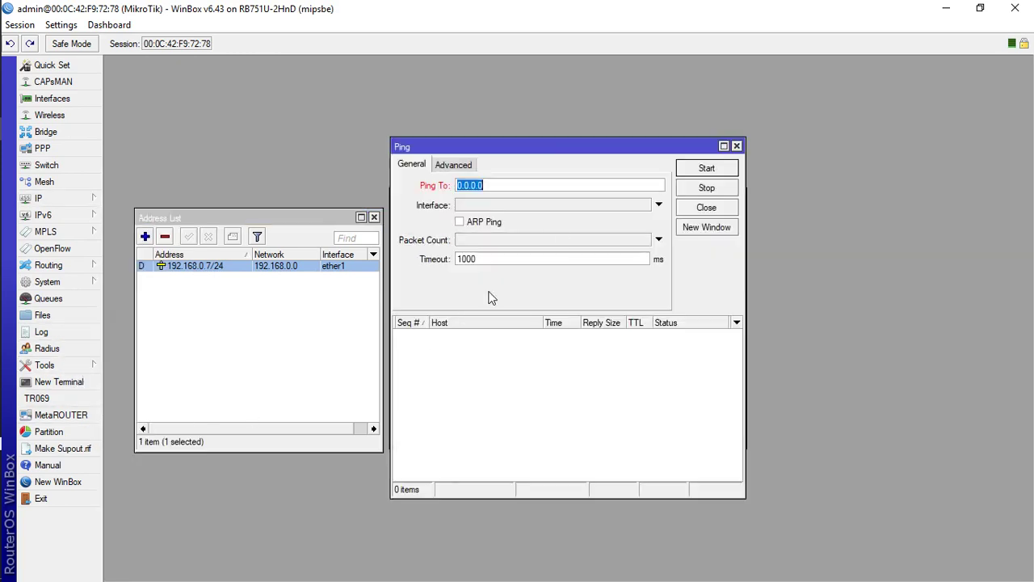
pyautogui.write('8.8.8.8')
pyautogui.click(702, 171)
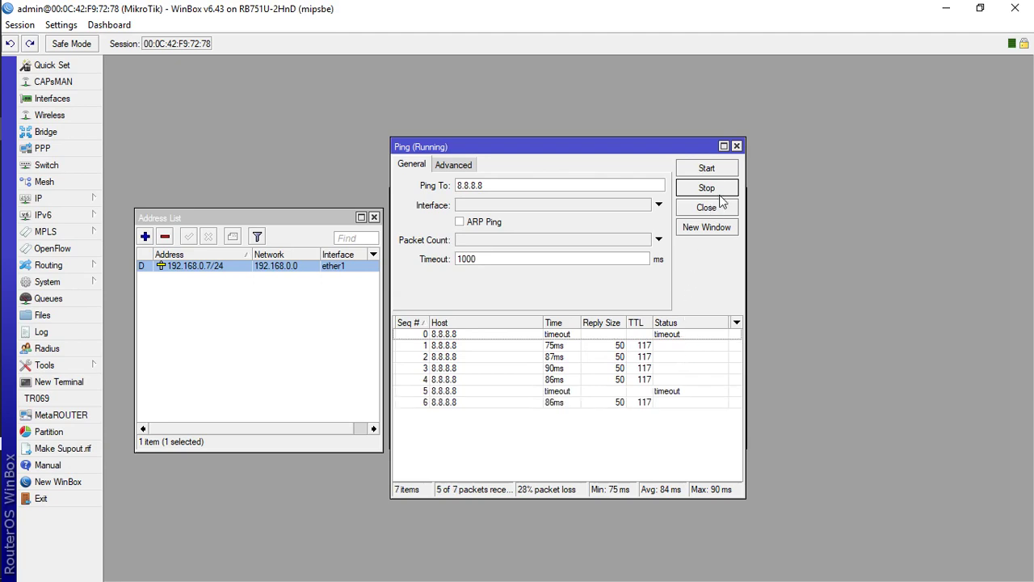
pyautogui.click(736, 146)
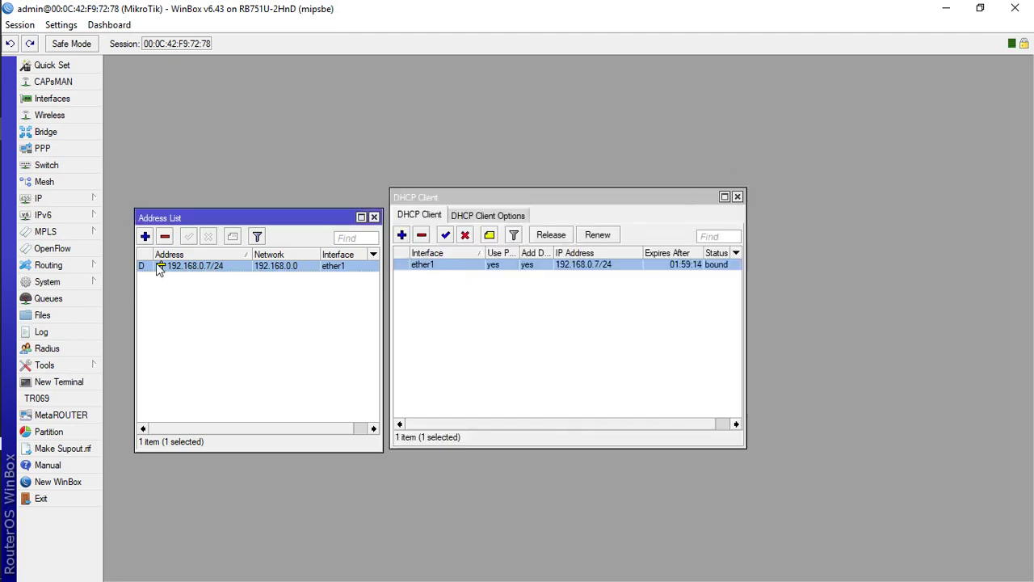
# - Inspect the router's DNS settings for the dynamic servers, and close all open configuration windows
pyautogui.click(64, 199)
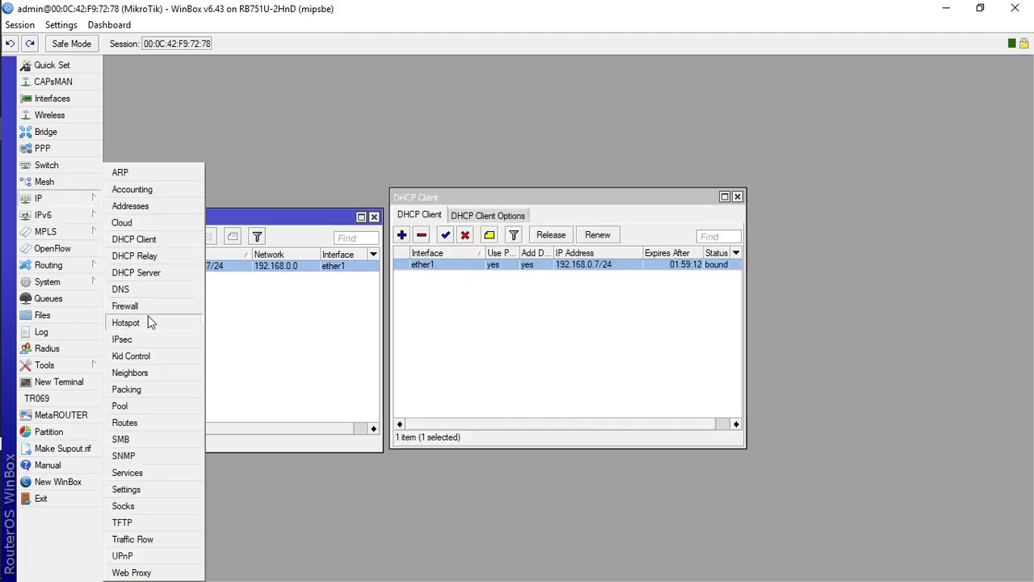
pyautogui.click(133, 287)
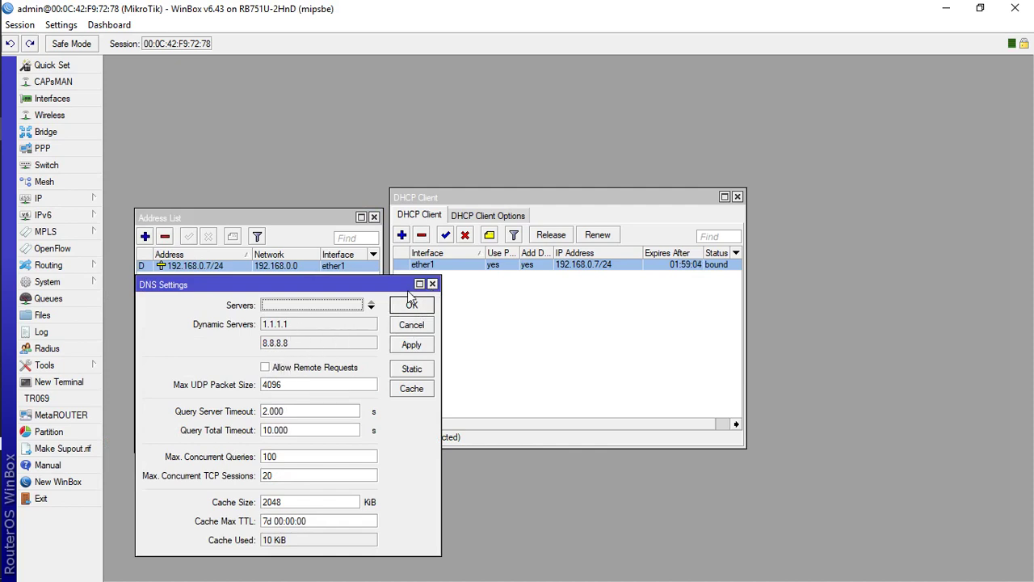
pyautogui.click(432, 284)
pyautogui.click(374, 217)
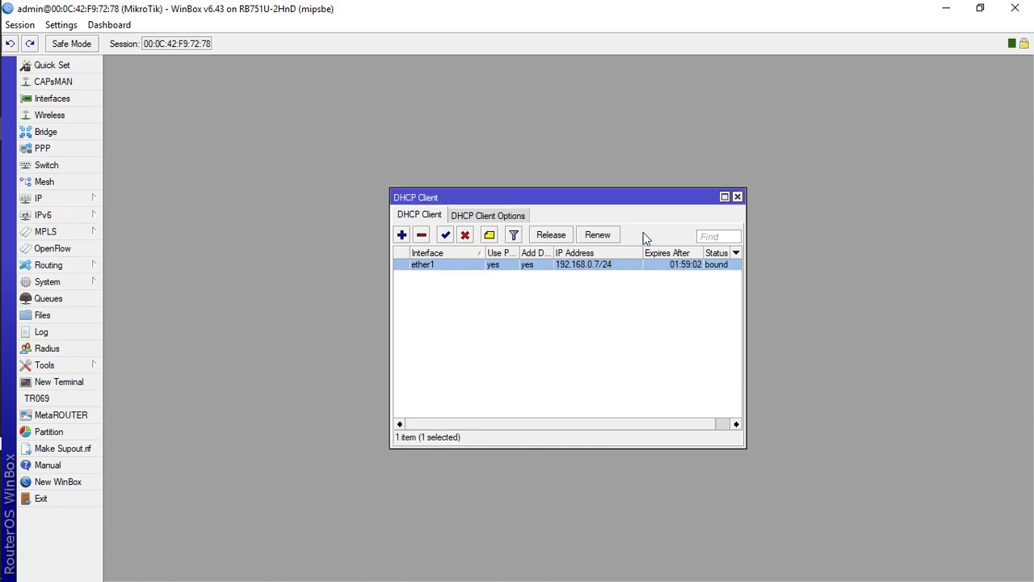
pyautogui.click(737, 197)
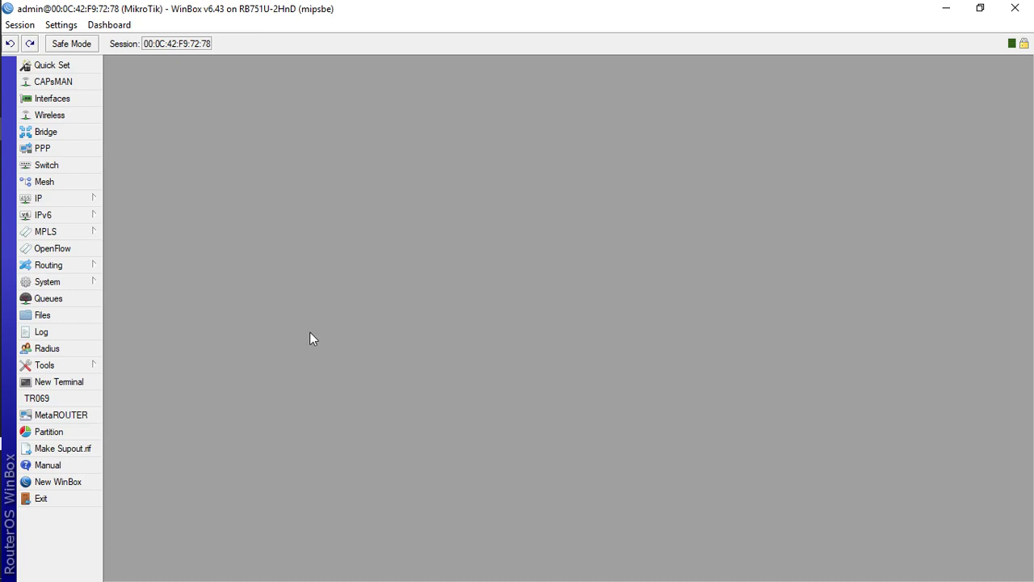
# - Consult the Notepad notes for the DNS address, LAN IP address, DHCP and NAT steps, and return to WinBox
pyautogui.hotkey('alt', 'Tab')
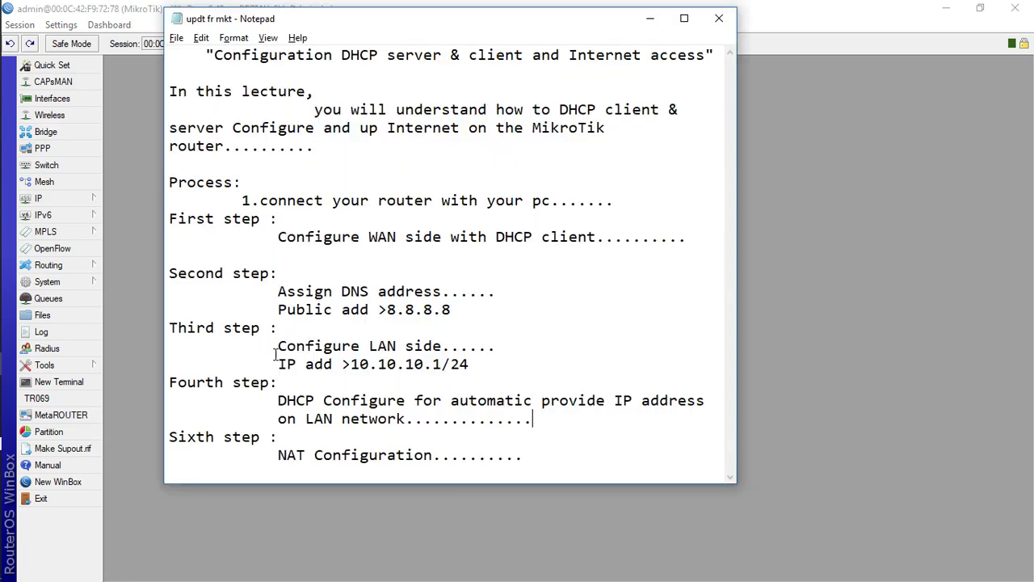
pyautogui.moveTo(275, 309); pyautogui.dragTo(494, 308)
pyautogui.click(494, 308)
pyautogui.moveTo(275, 364); pyautogui.dragTo(483, 363)
pyautogui.click(483, 363)
pyautogui.moveTo(279, 401); pyautogui.dragTo(517, 445)
pyautogui.click(619, 456)
pyautogui.hotkey('alt', 'Tab')
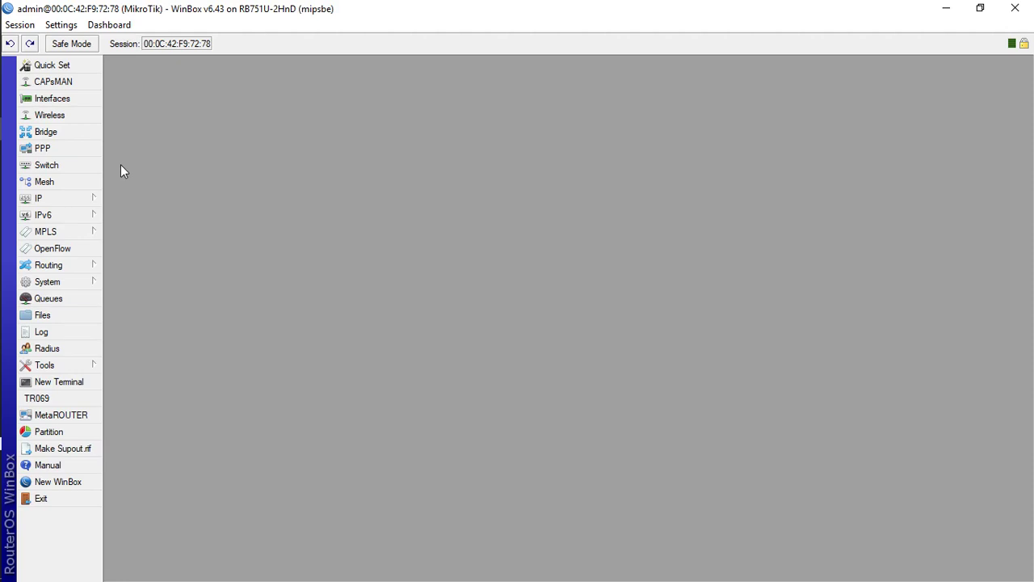
# - Start a new IP address entry with 10.10.10.1/24, checking the value against the LAN address in the Notepad notes
pyautogui.click(69, 198)
pyautogui.click(174, 208)
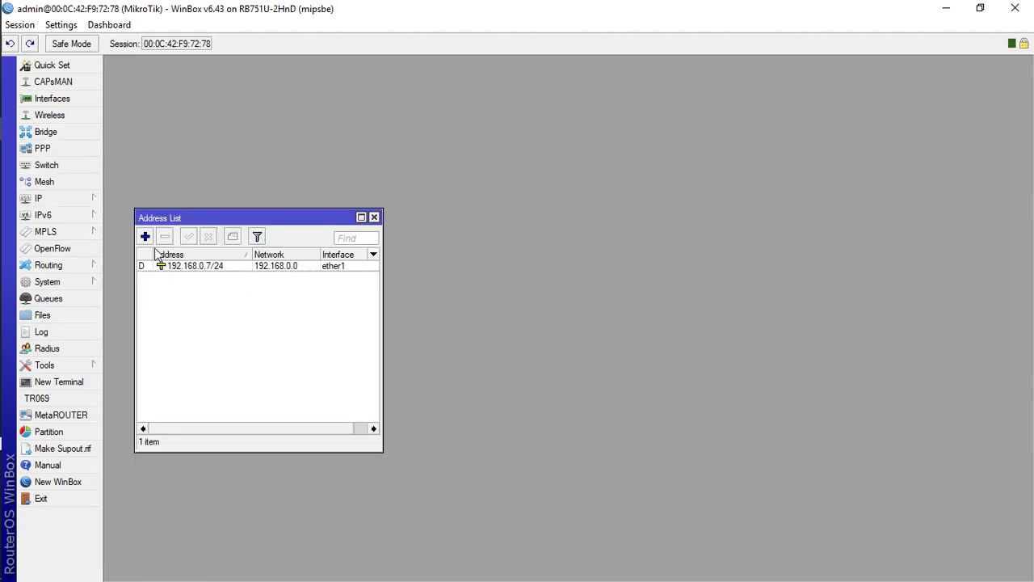
pyautogui.click(144, 236)
pyautogui.write('10')
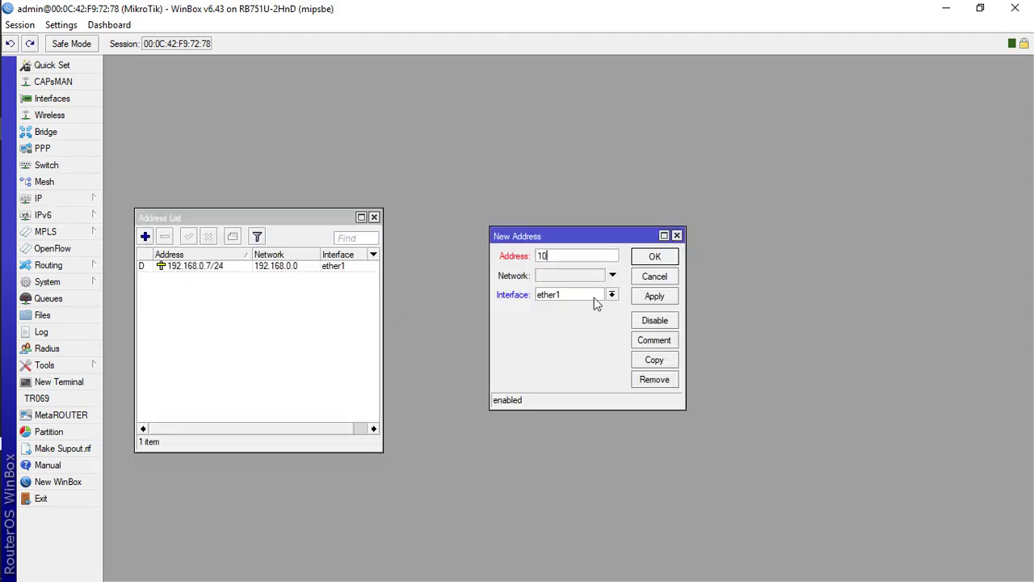
pyautogui.write('.10.10.1/24')
pyautogui.hotkey('alt', 'Tab')
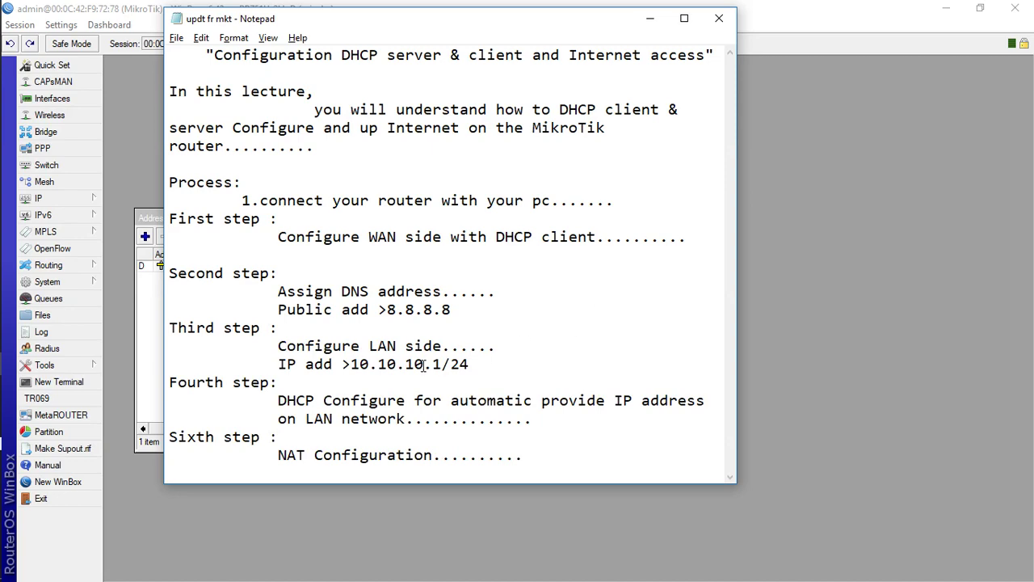
pyautogui.moveTo(469, 365); pyautogui.dragTo(350, 365)
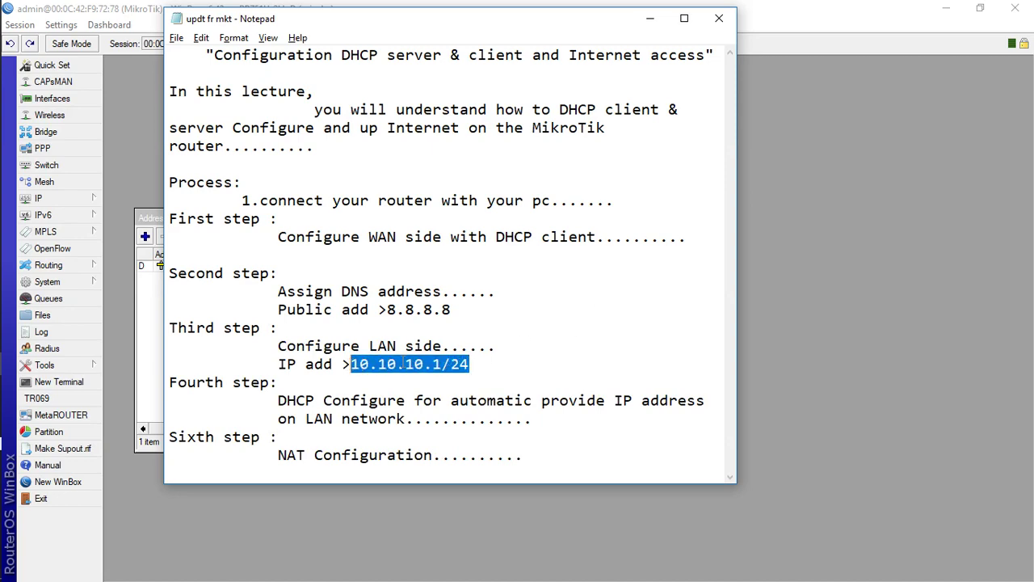
pyautogui.hotkey('alt', 'Tab')
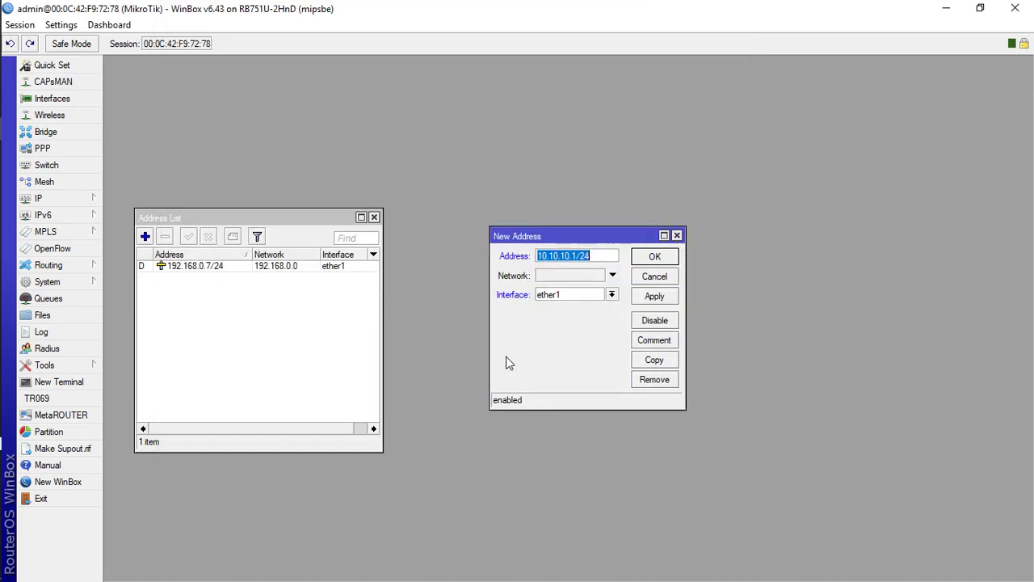
# - Assign the new address entry to interface ether3, save it, and close the address list
pyautogui.click(611, 295)
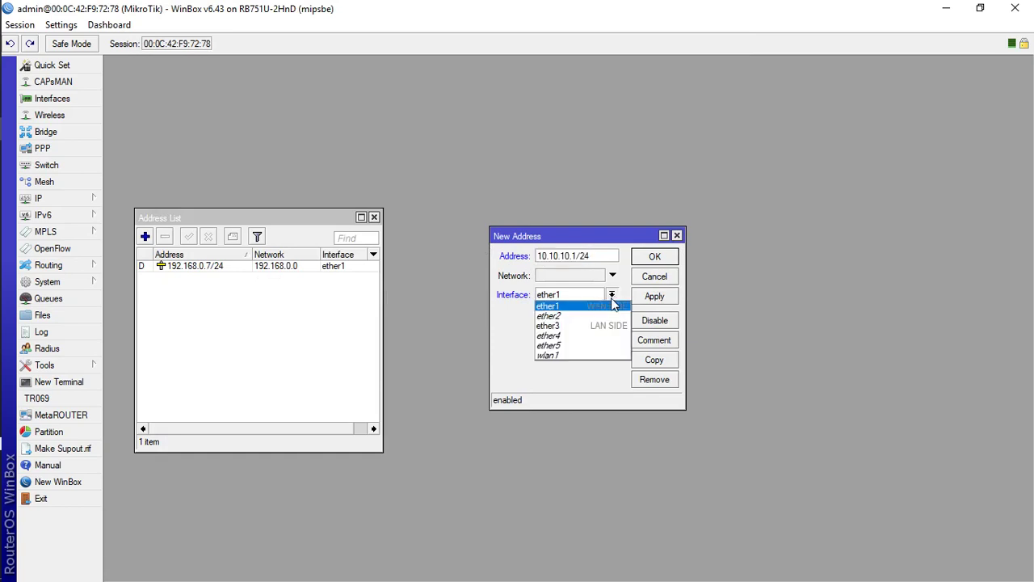
pyautogui.click(575, 327)
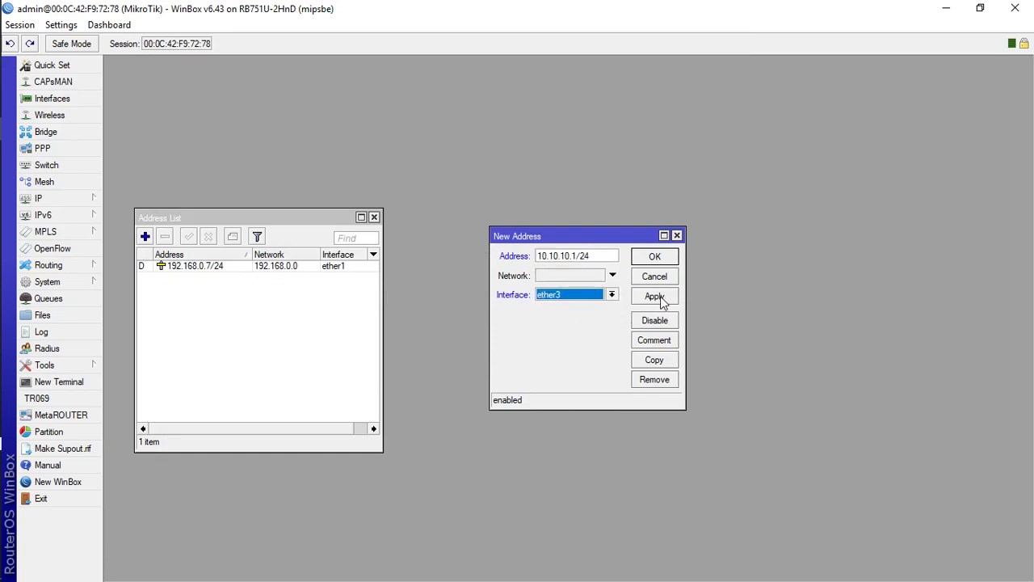
pyautogui.click(660, 297)
pyautogui.click(658, 258)
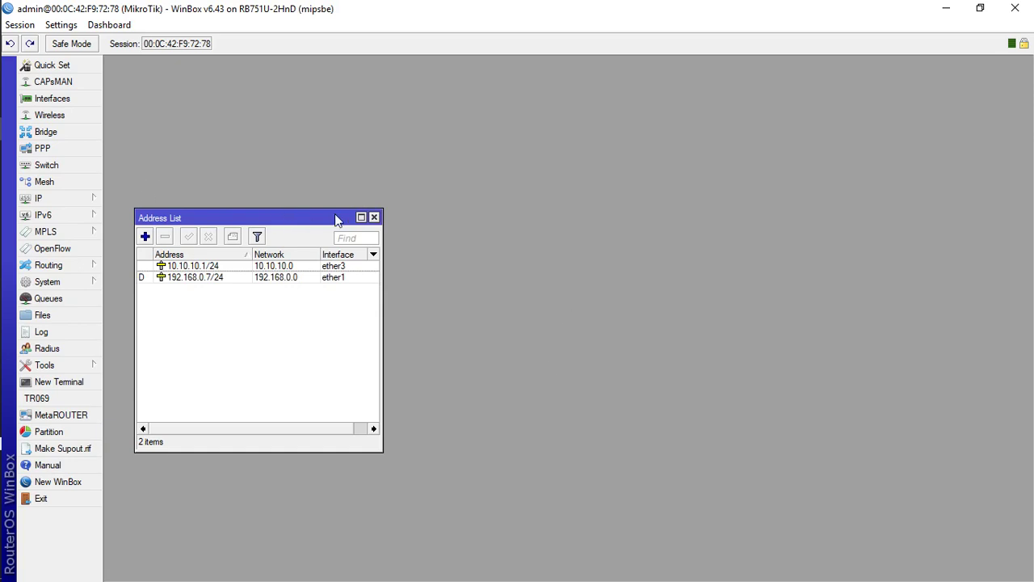
pyautogui.click(374, 217)
# - Try to run DHCP Setup on ether3 with address space 10.10.10.0/24, gateway 10.10.10.1 and no relay
pyautogui.click(58, 198)
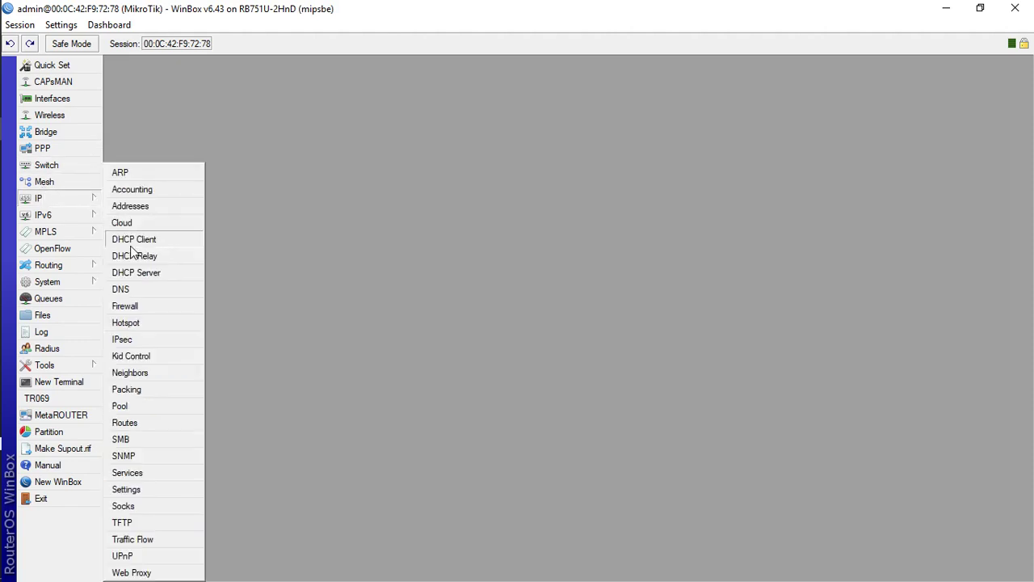
pyautogui.click(156, 275)
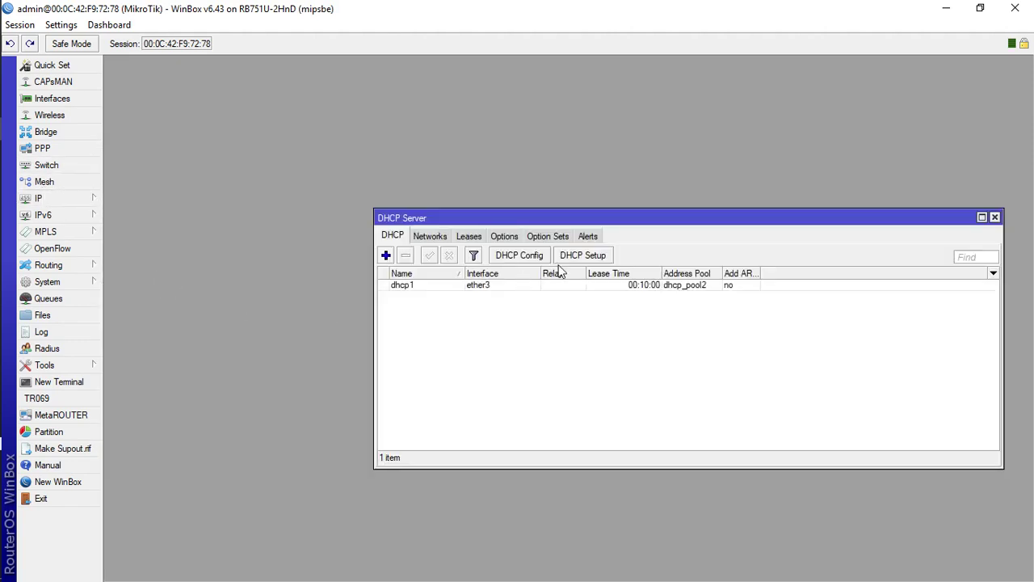
pyautogui.click(586, 260)
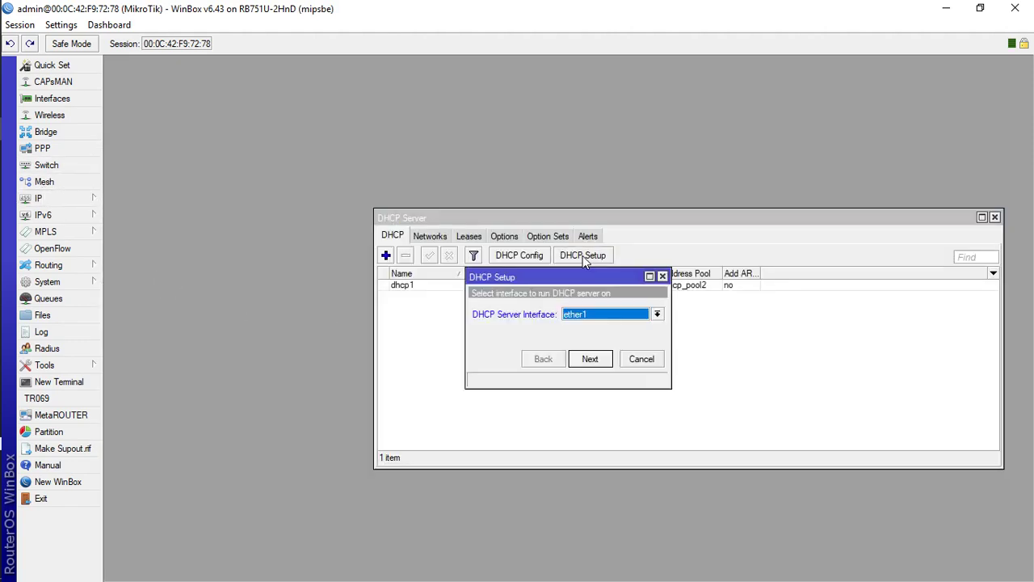
pyautogui.click(657, 314)
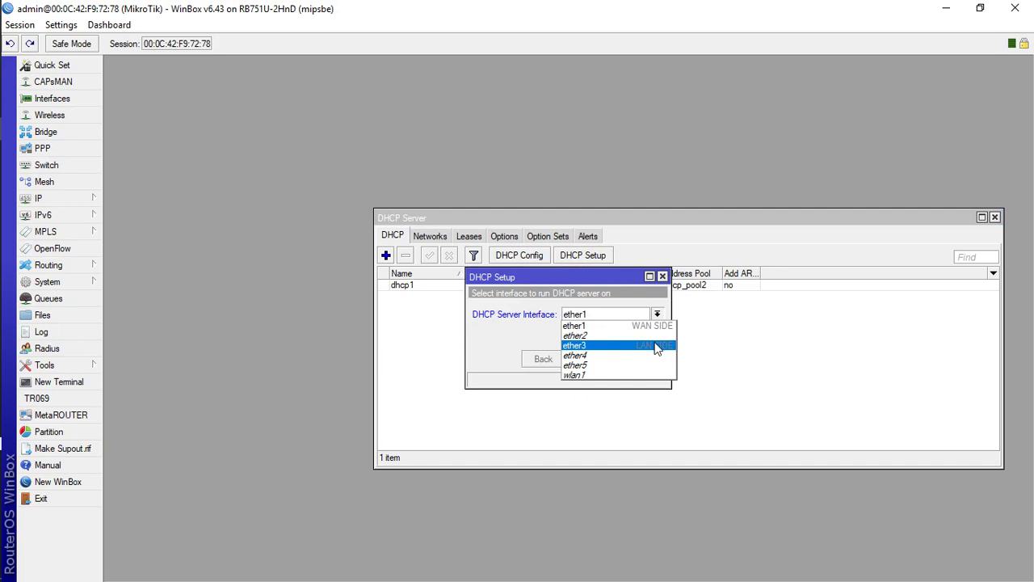
pyautogui.click(640, 345)
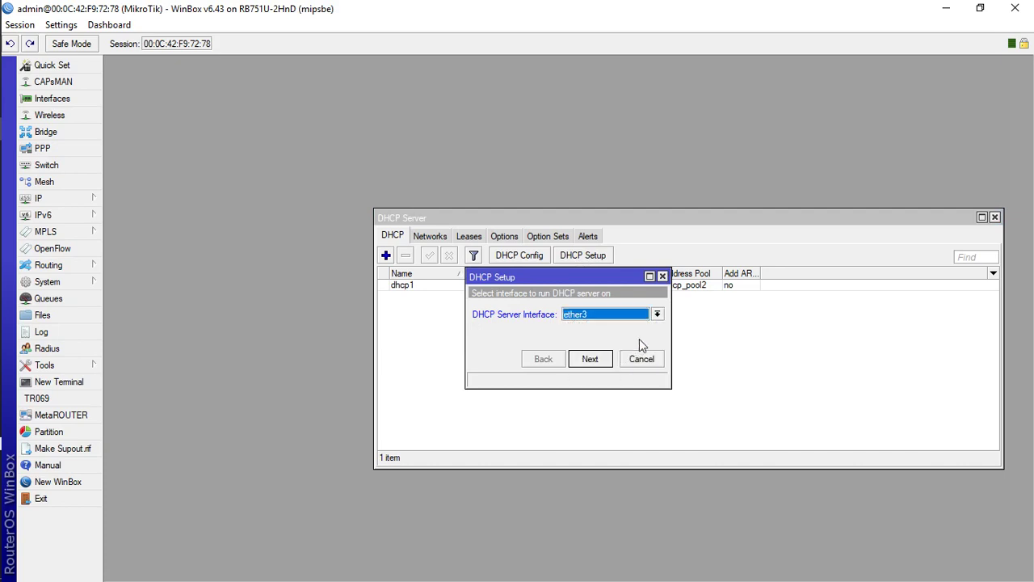
pyautogui.click(589, 361)
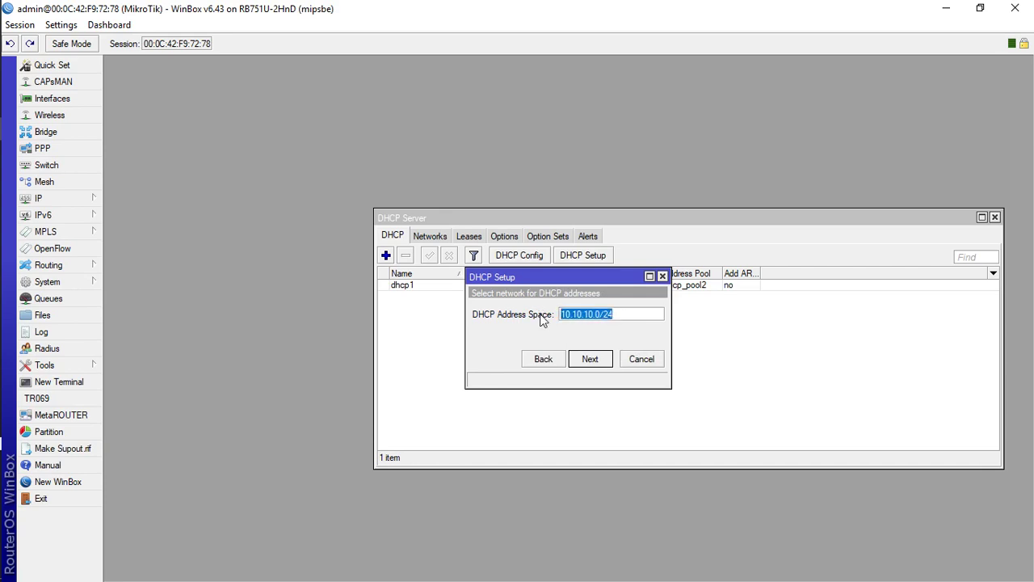
pyautogui.click(588, 358)
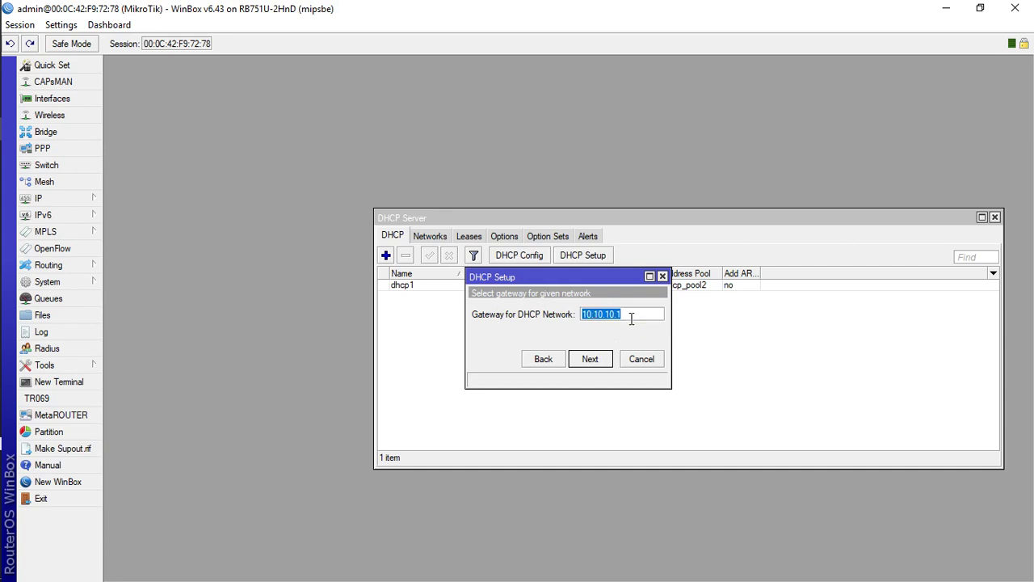
pyautogui.moveTo(639, 314); pyautogui.dragTo(581, 318)
pyautogui.click(628, 314)
pyautogui.click(591, 360)
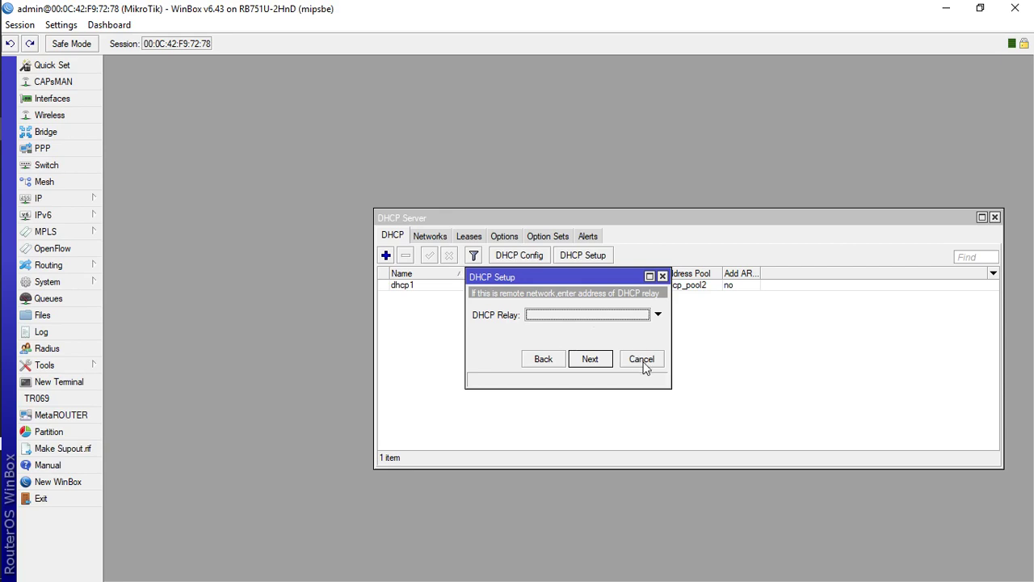
pyautogui.click(600, 362)
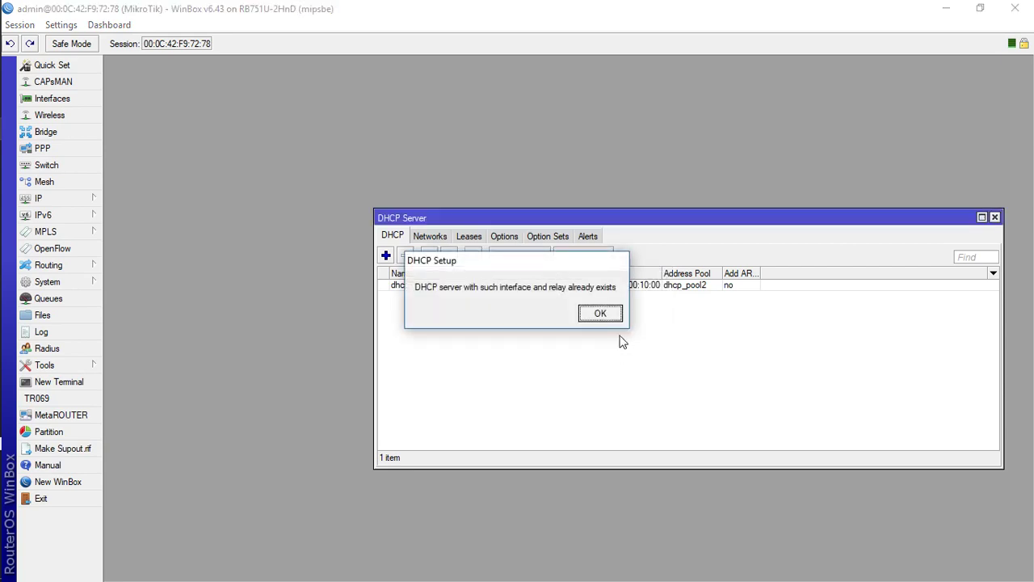
pyautogui.click(597, 315)
# - Remove the existing dhcp1 server on ether3 from the DHCP server list
pyautogui.click(512, 286)
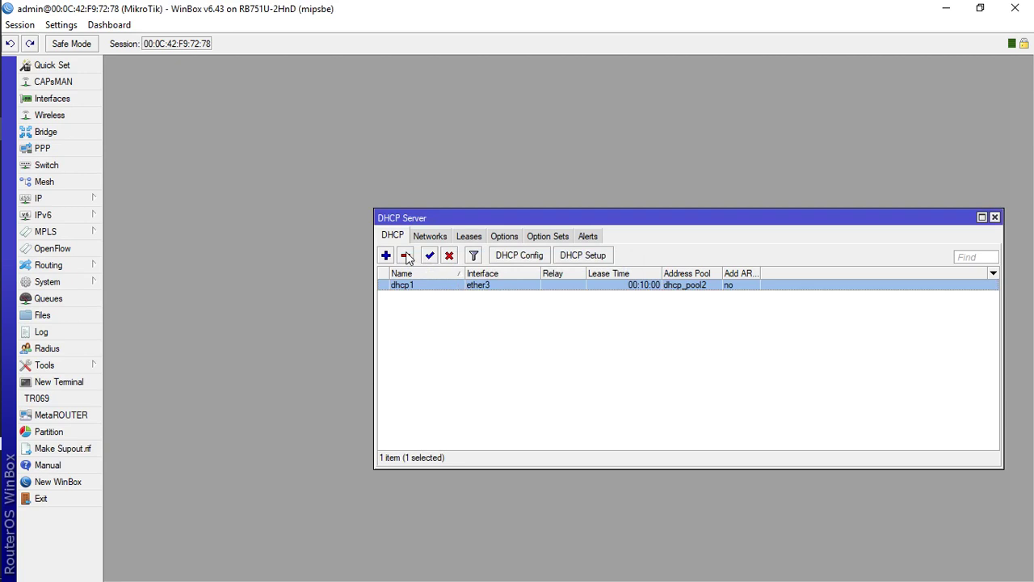
pyautogui.click(405, 255)
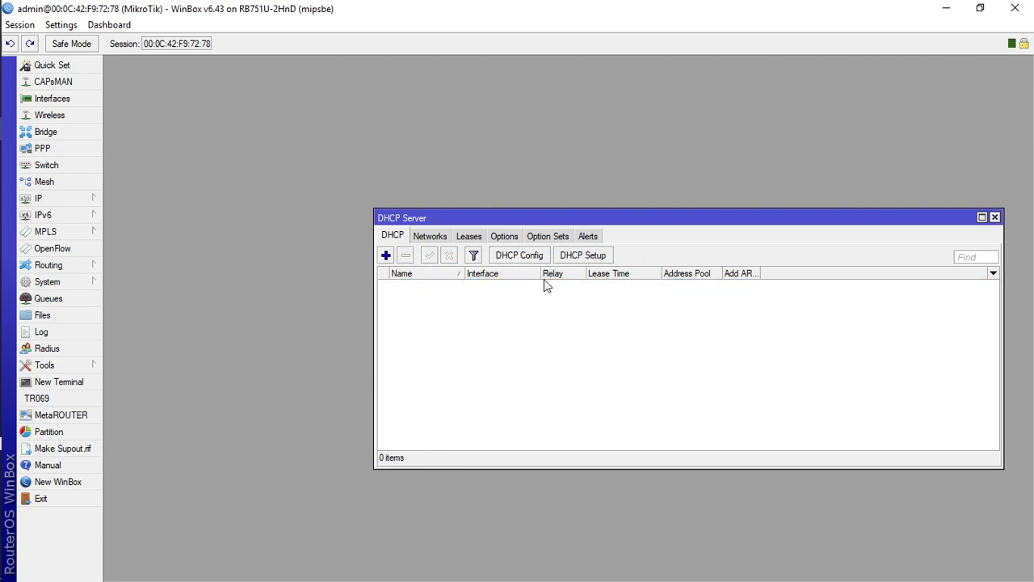
pyautogui.click(385, 255)
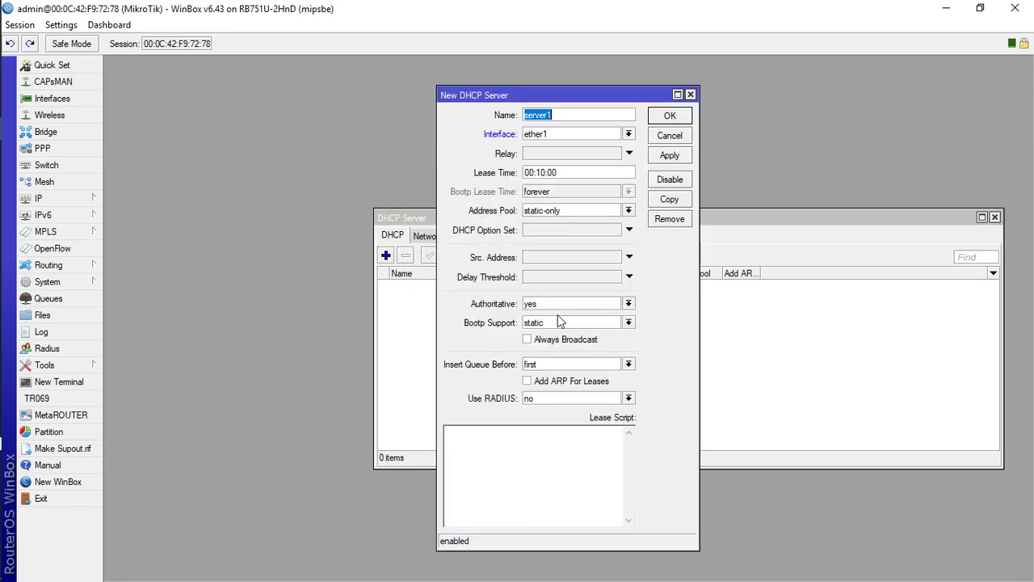
pyautogui.click(690, 95)
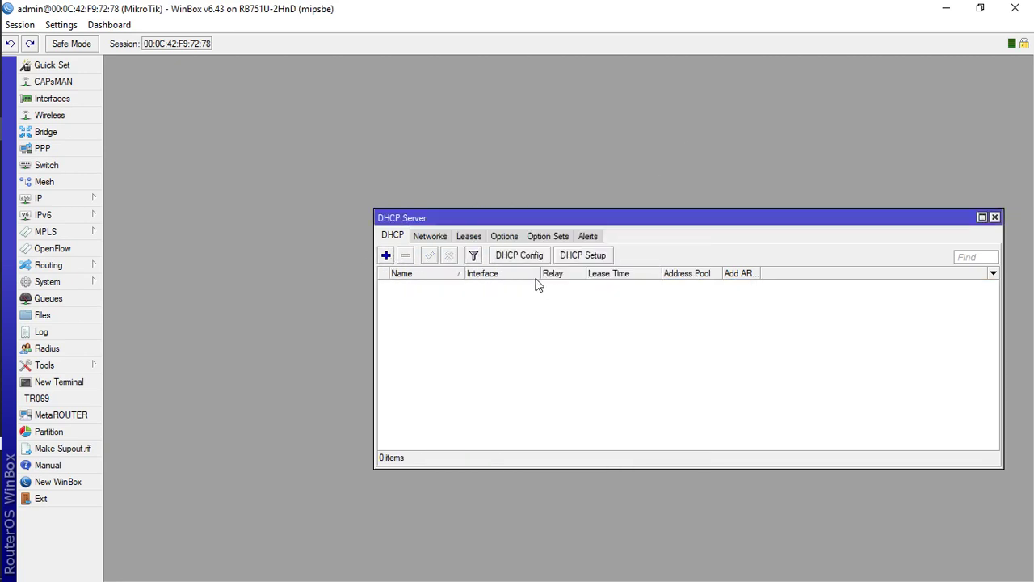
# - Run DHCP Setup again for ether3, accepting the proposed address space, gateway 10.10.10.1 and no relay
pyautogui.click(575, 255)
pyautogui.click(590, 361)
pyautogui.click(591, 360)
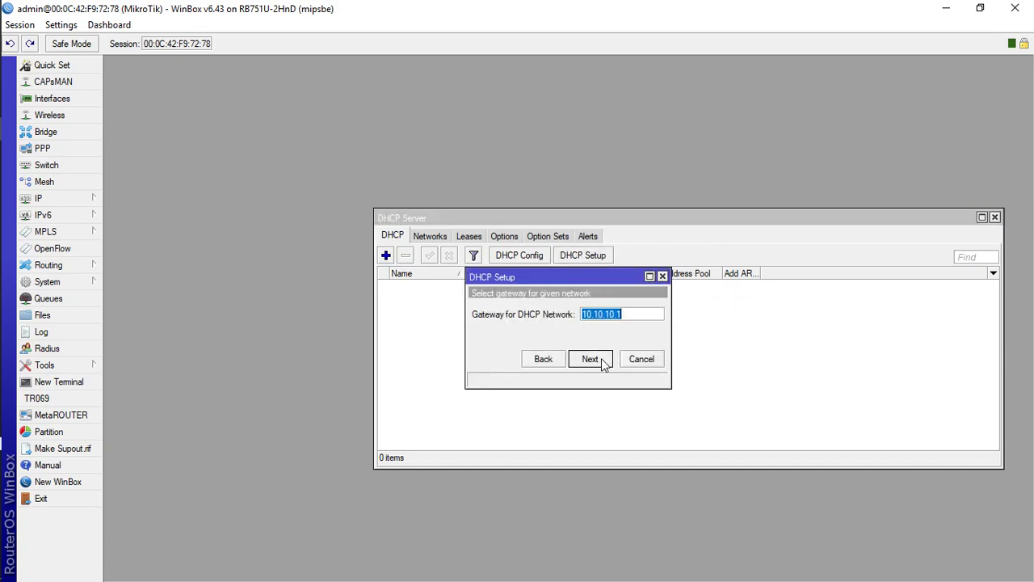
pyautogui.click(592, 361)
pyautogui.click(545, 361)
pyautogui.click(603, 362)
# - Set the range of addresses to give out to 10.10.10.51-10.10.10.200
pyautogui.click(619, 315)
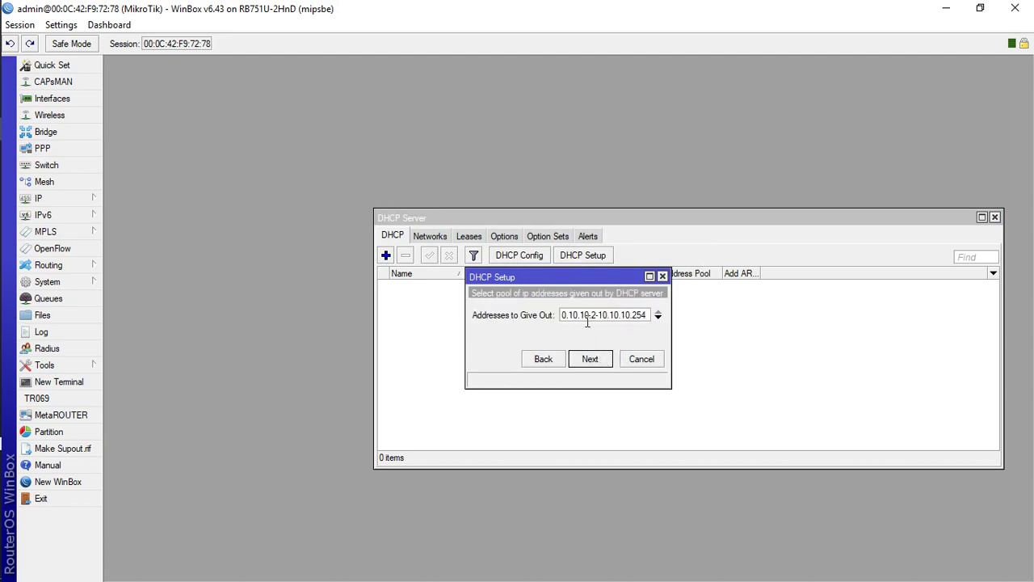
pyautogui.click(599, 315)
pyautogui.press('BackSpace')
pyautogui.write('51')
pyautogui.click(650, 315)
pyautogui.press('BackSpace')
pyautogui.write('00')
pyautogui.click(596, 315)
pyautogui.click(647, 315)
# - Add a second address range to the pool and fill it with a copy of the first range
pyautogui.click(658, 319)
pyautogui.click(592, 334)
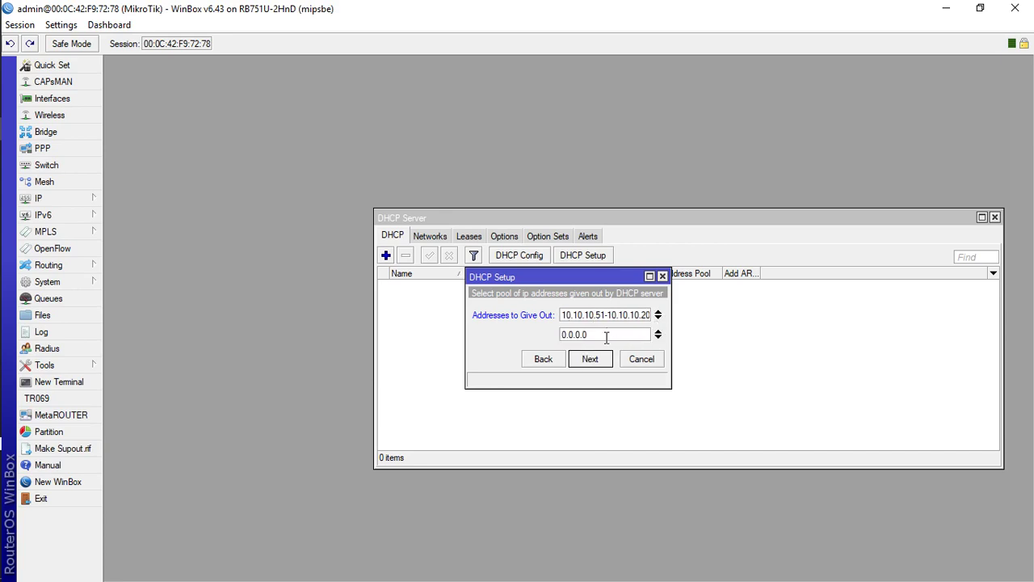
pyautogui.hotkey('ctrl', 'a')
pyautogui.hotkey('ctrl', 'c')
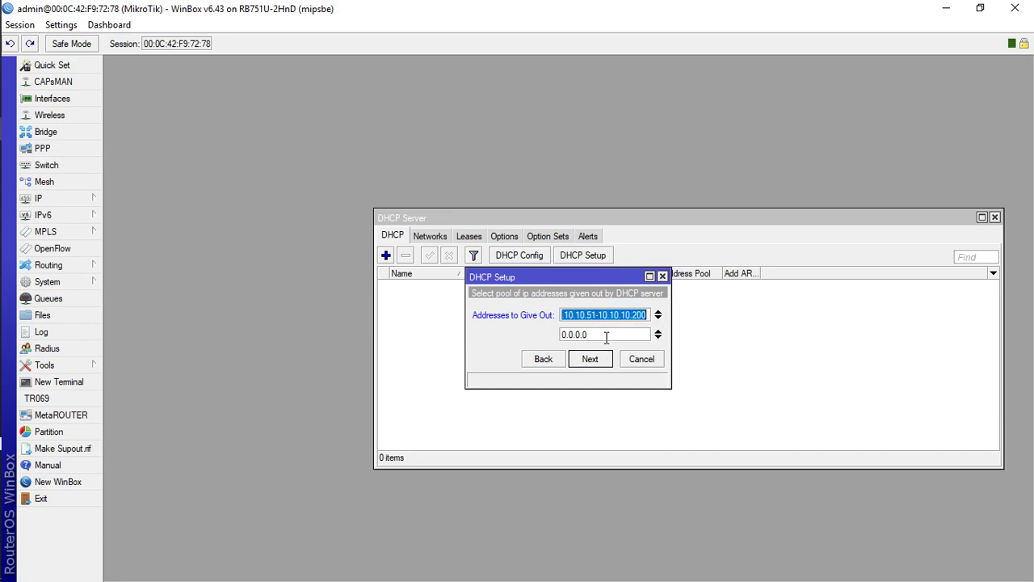
pyautogui.click(606, 338)
pyautogui.moveTo(608, 334); pyautogui.dragTo(526, 341)
pyautogui.hotkey('ctrl', 'v')
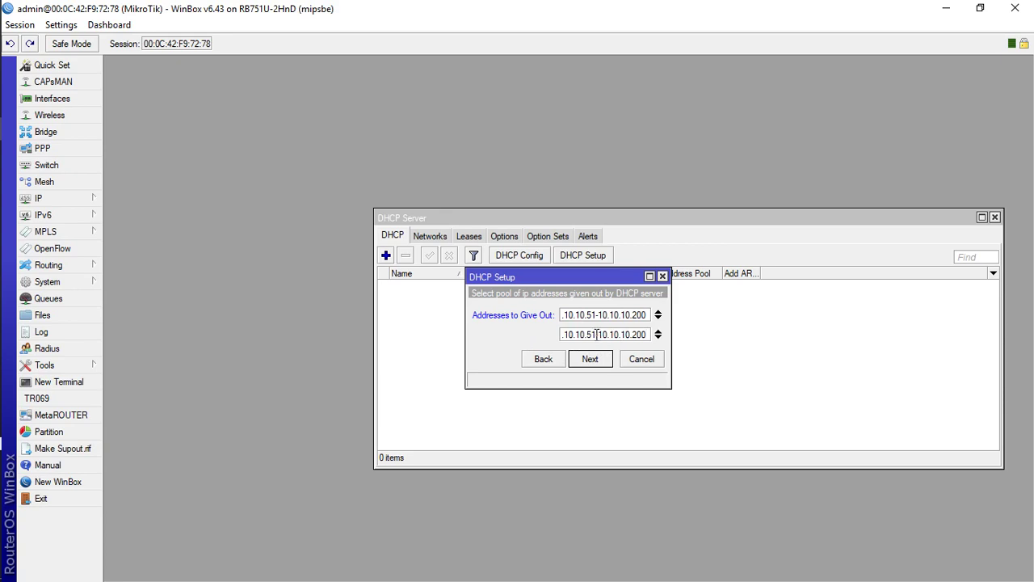
# - Change the second address range to 10.10.10.211-10.10.10.254 and continue to the DNS servers
pyautogui.moveTo(596, 335); pyautogui.dragTo(587, 334)
pyautogui.write('201')
pyautogui.press('End')
pyautogui.press('BackSpace')
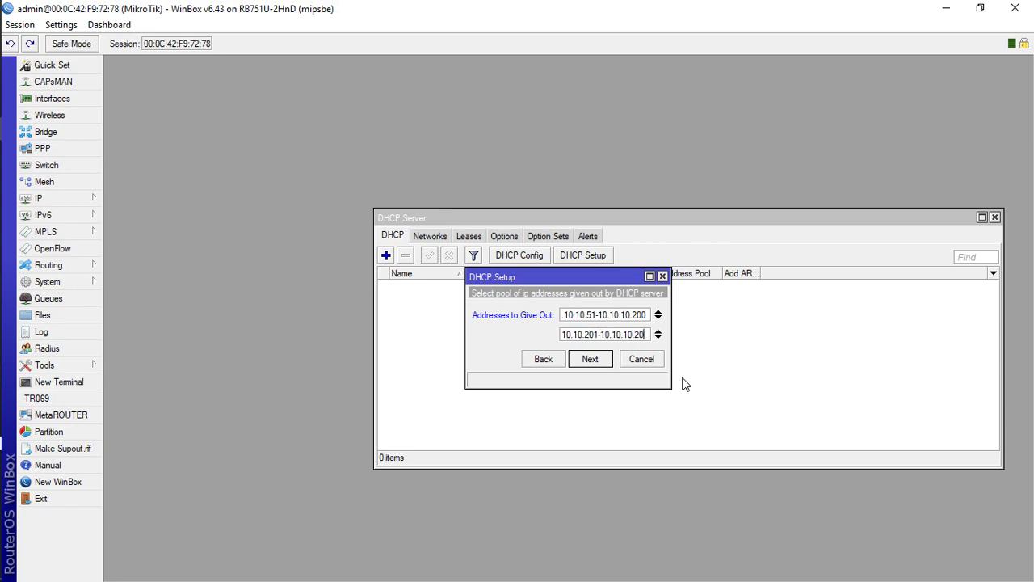
pyautogui.write('10')
pyautogui.click(598, 334)
pyautogui.press('BackSpace')
pyautogui.press('BackSpace')
pyautogui.write('11')
pyautogui.moveTo(648, 333); pyautogui.dragTo(637, 334)
pyautogui.write('54')
pyautogui.click(601, 365)
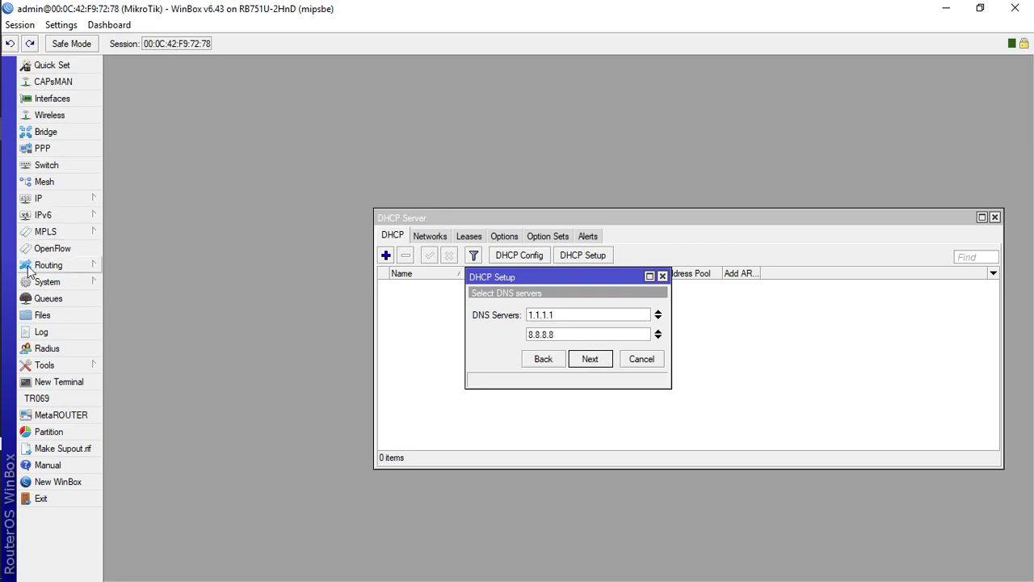
# - Compare the proposed DNS servers with the router's DNS settings, and accept 1.1.1.1 and 8.8.8.8 for the DHCP server
pyautogui.click(63, 201)
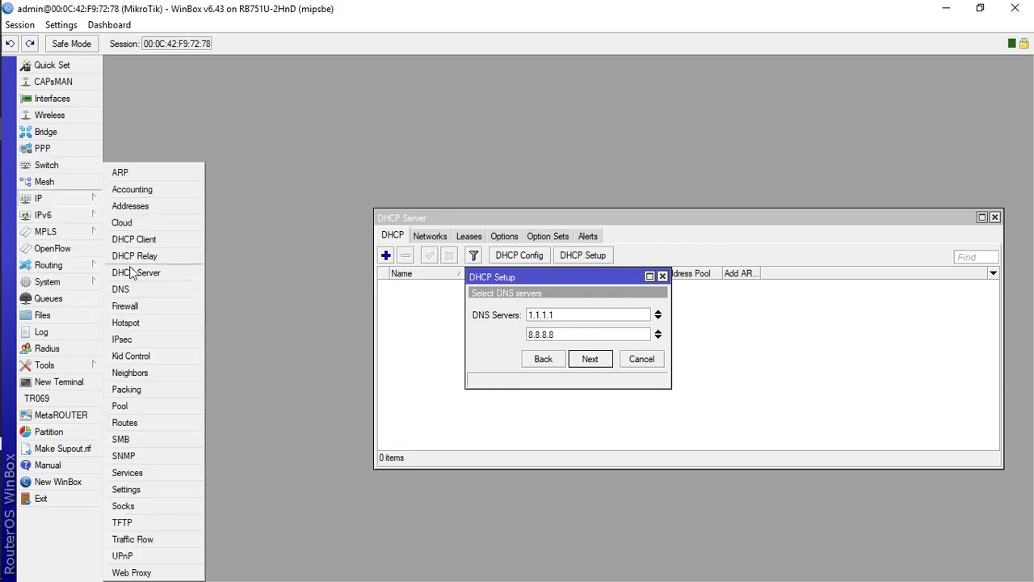
pyautogui.click(139, 293)
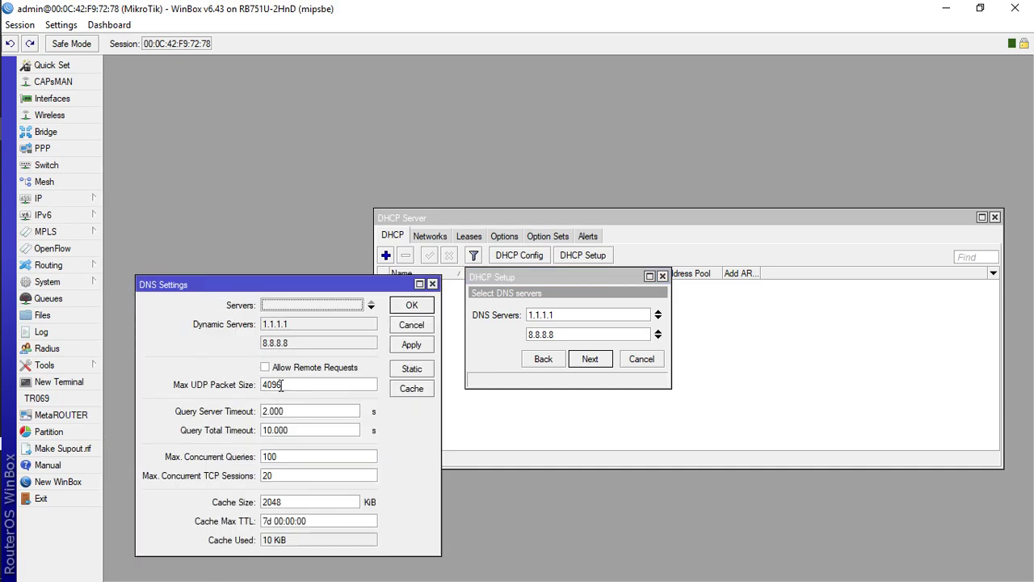
pyautogui.click(412, 306)
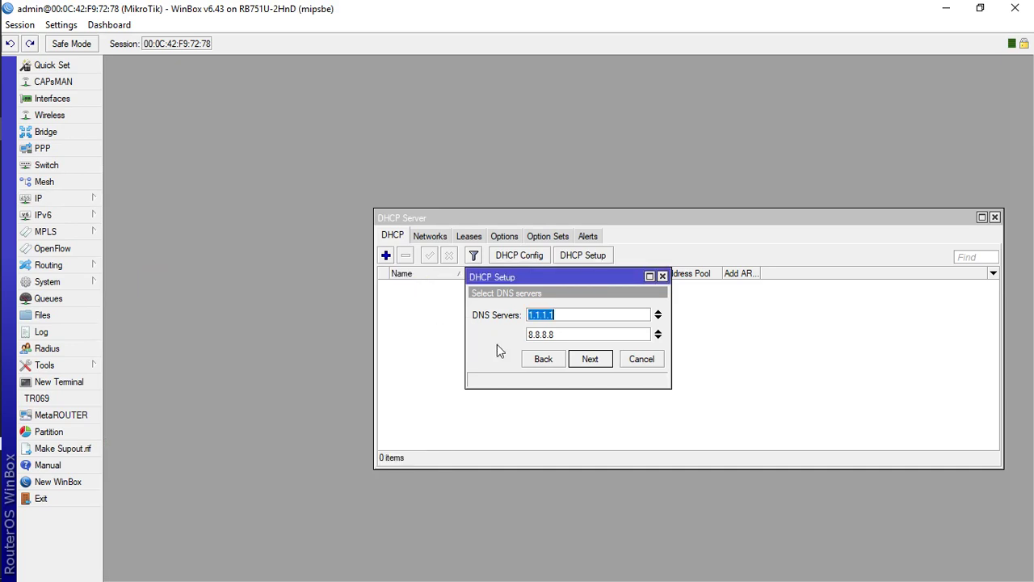
pyautogui.click(587, 360)
# - Keep the lease time at 00:10:00 and finish the DHCP server setup
pyautogui.click(572, 314)
pyautogui.moveTo(572, 313); pyautogui.dragTo(520, 312)
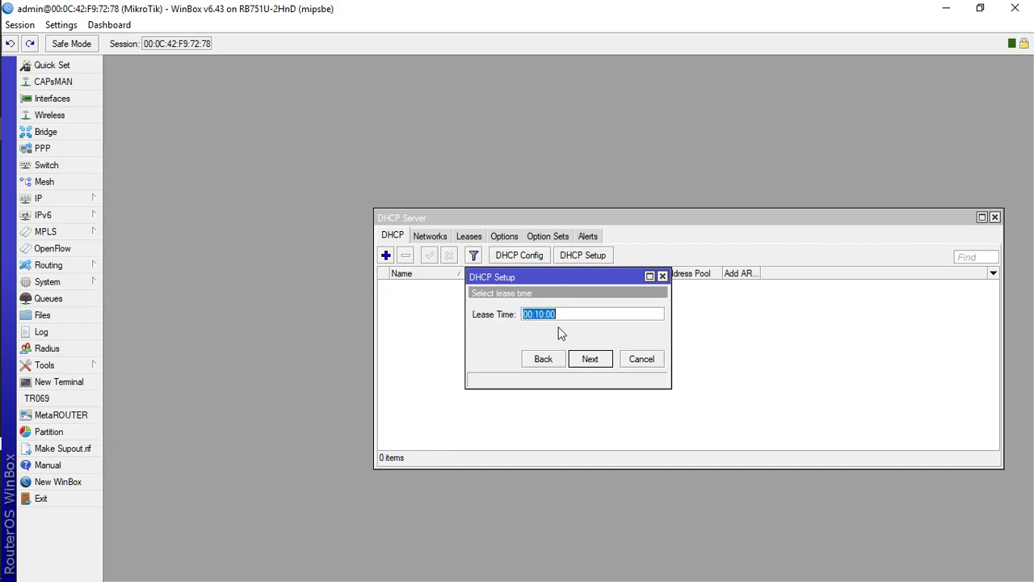
pyautogui.click(563, 313)
pyautogui.moveTo(563, 314); pyautogui.dragTo(527, 314)
pyautogui.click(556, 314)
pyautogui.click(582, 318)
pyautogui.click(590, 359)
pyautogui.press('Return')
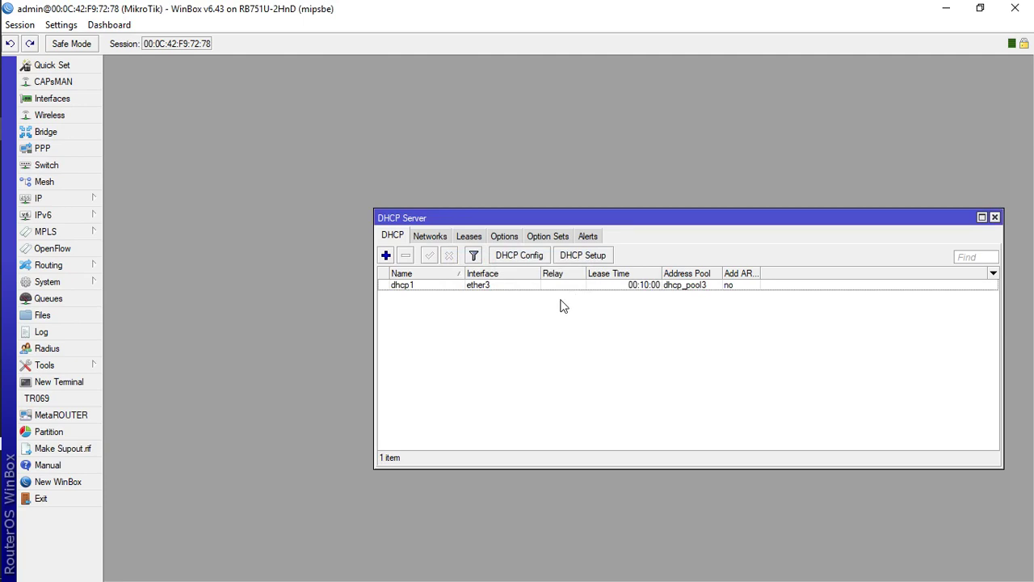
# - Switch to the Notepad notes and consult the NAT configuration step
pyautogui.hotkey('alt', 'Tab')
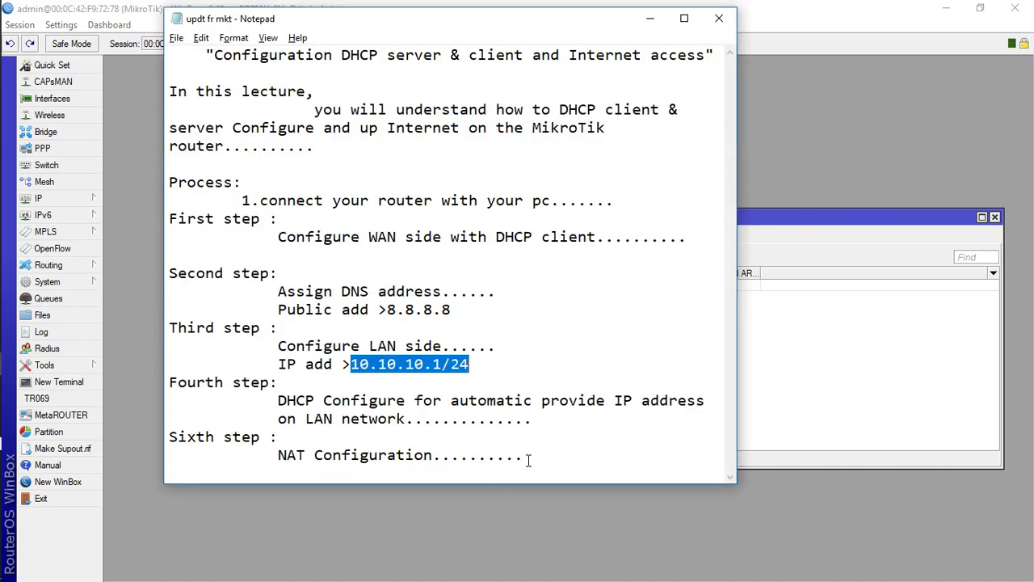
pyautogui.moveTo(527, 457); pyautogui.dragTo(279, 458)
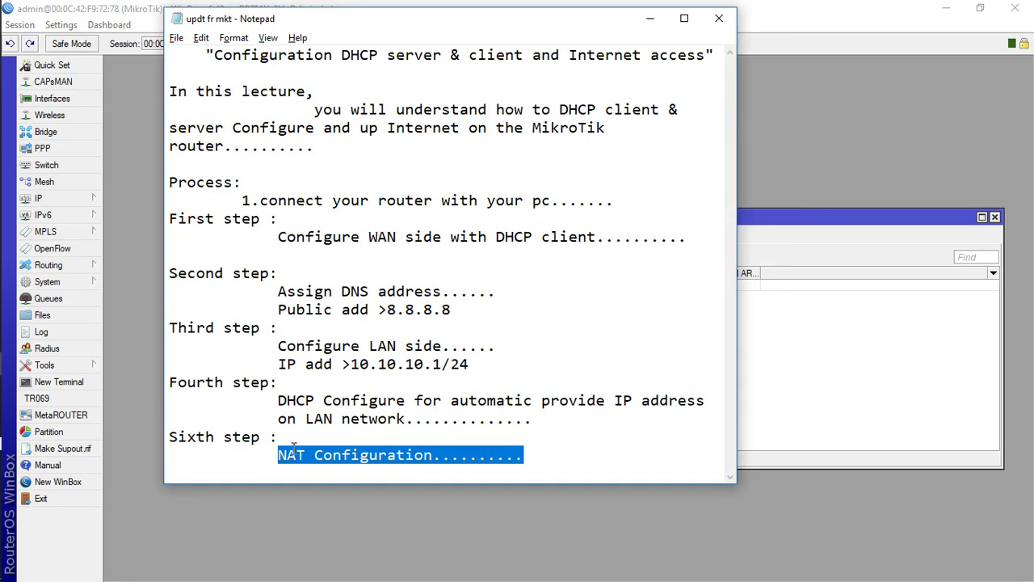
# - Review the NAT configuration note, minimize the notes and open the router's firewall NAT rules in WinBox
pyautogui.moveTo(278, 454); pyautogui.dragTo(544, 469)
pyautogui.click(567, 460)
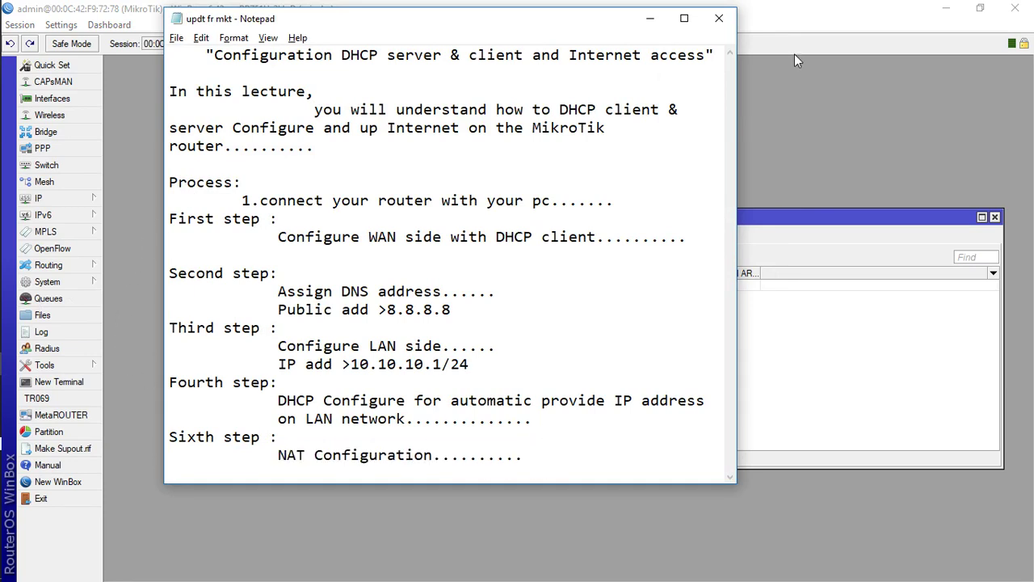
pyautogui.click(650, 18)
pyautogui.click(73, 198)
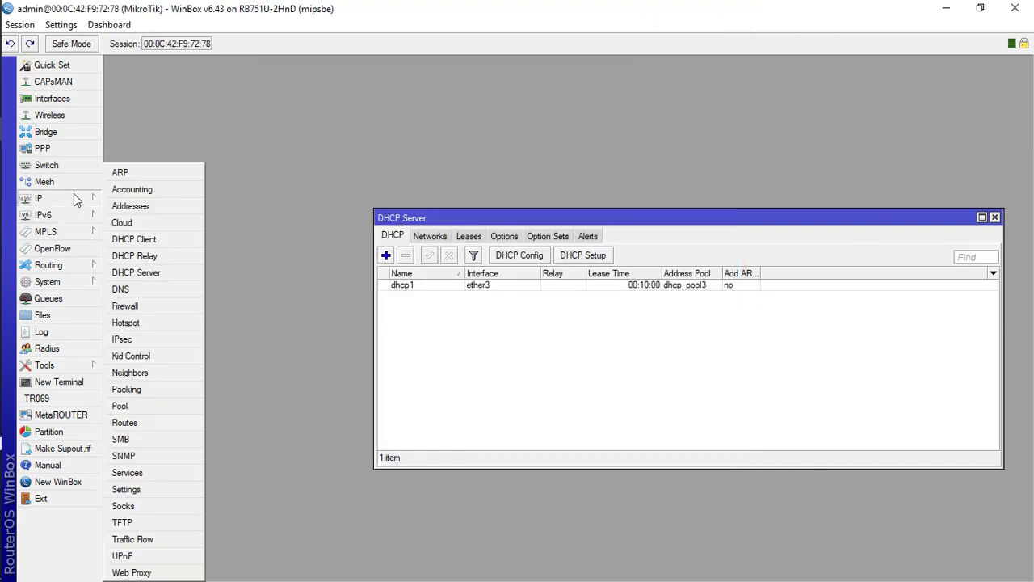
pyautogui.click(142, 307)
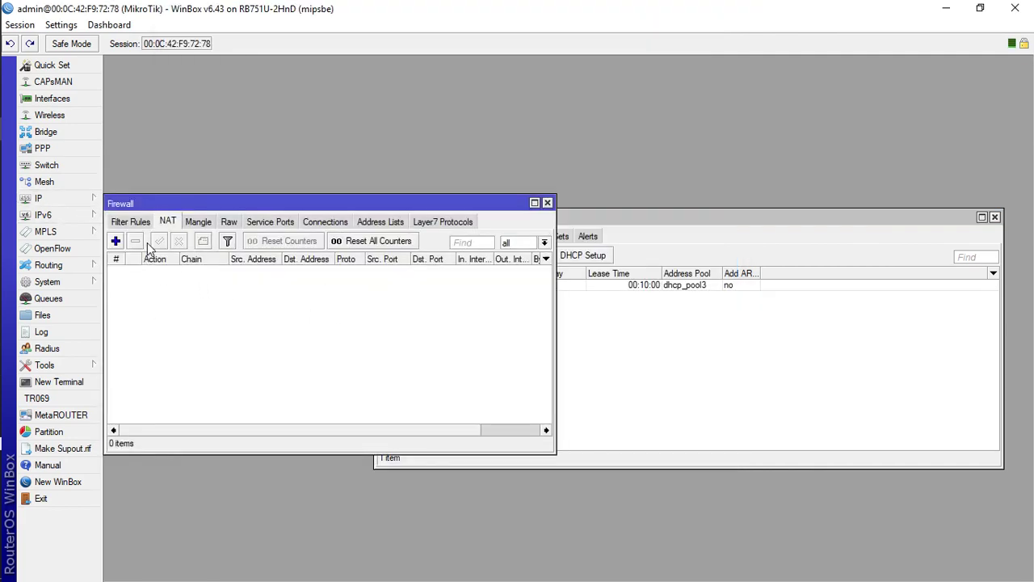
# - Add a new NAT rule with the chain srcnat and ether1 as its outgoing interface
pyautogui.click(115, 241)
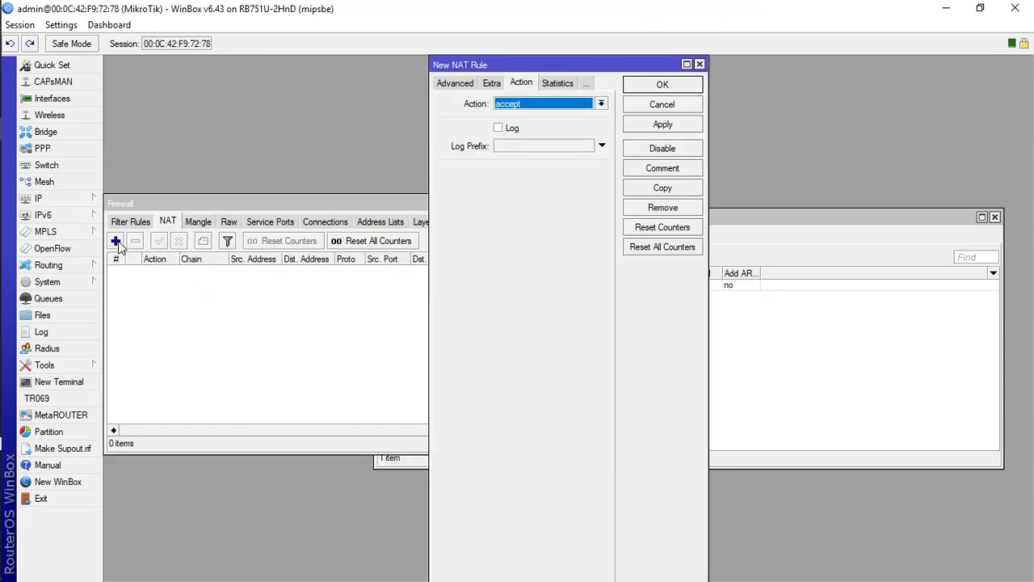
pyautogui.click(455, 84)
pyautogui.click(448, 84)
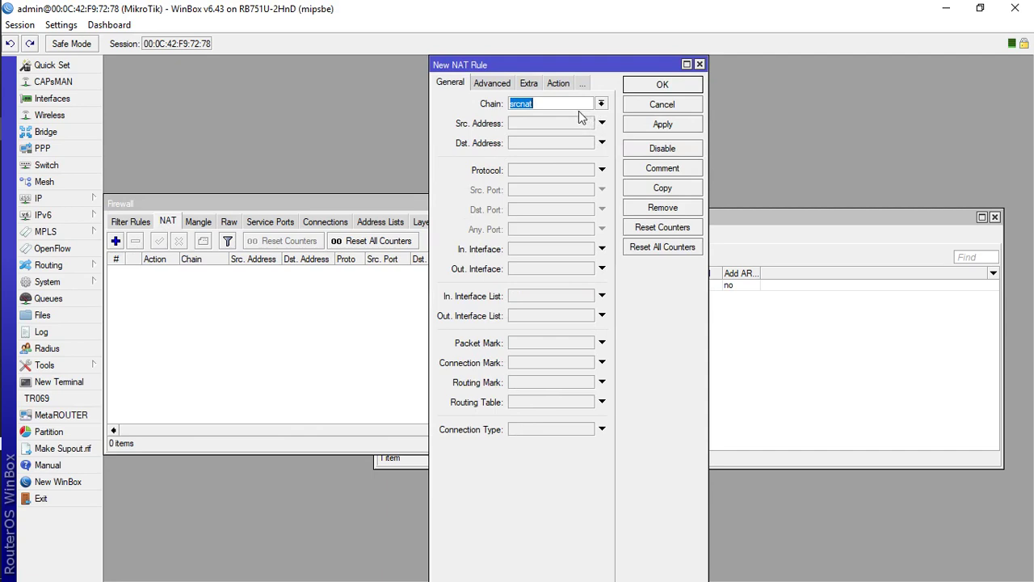
pyautogui.click(601, 268)
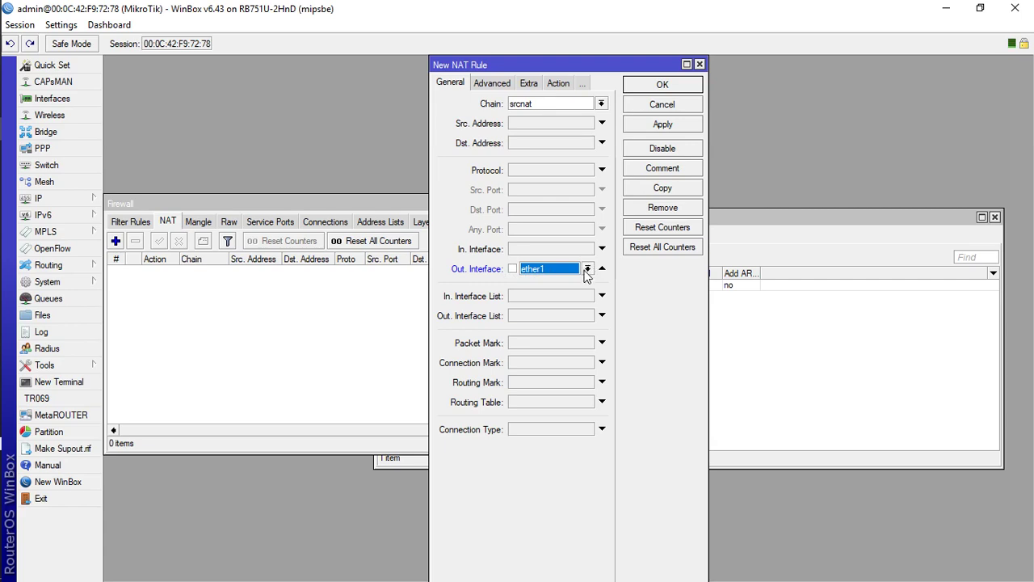
pyautogui.click(587, 269)
# - Set the new NAT rule's action to masquerade, apply it and save the rule
pyautogui.click(558, 84)
pyautogui.click(601, 104)
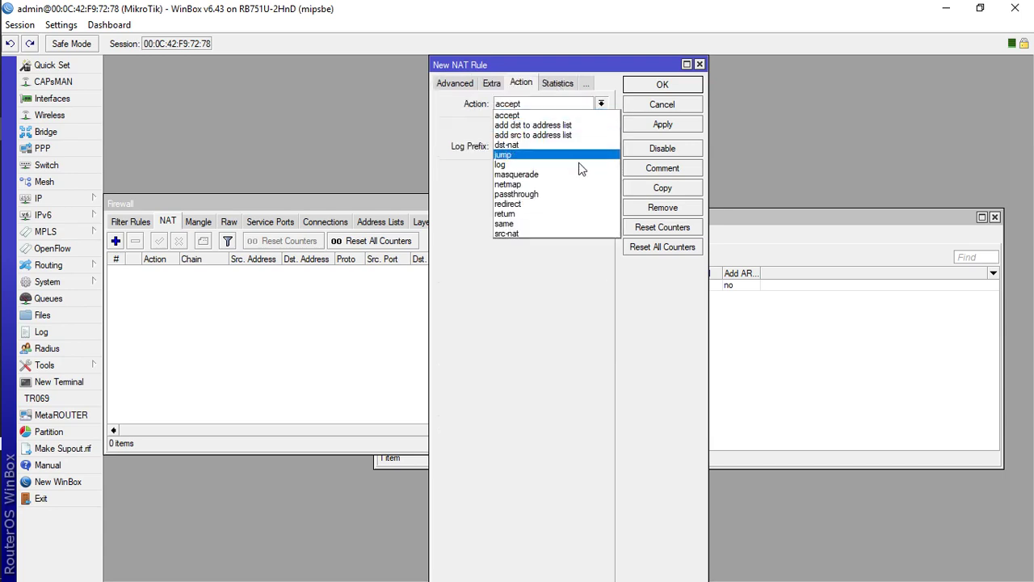
pyautogui.click(604, 175)
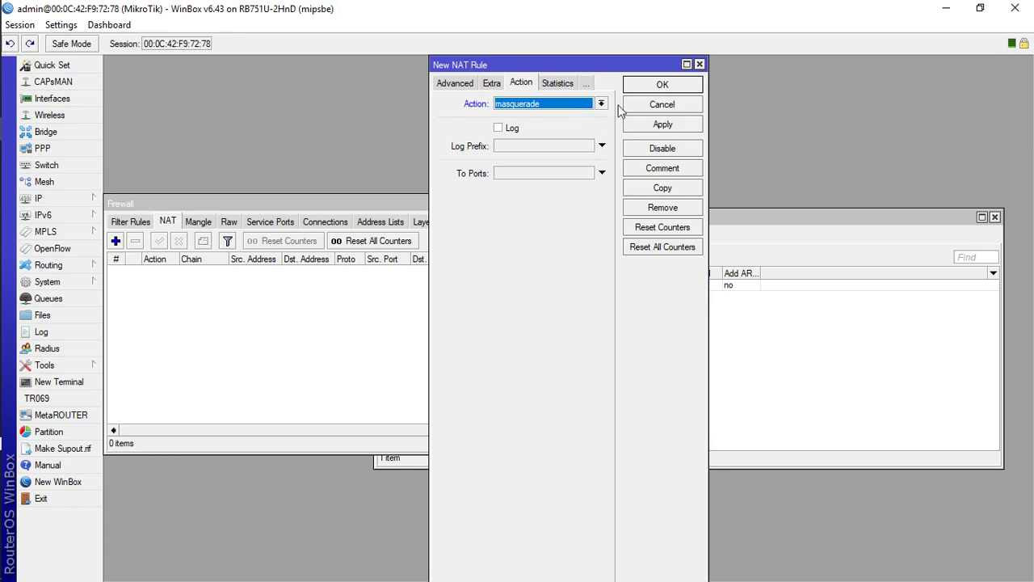
pyautogui.click(662, 125)
pyautogui.click(661, 85)
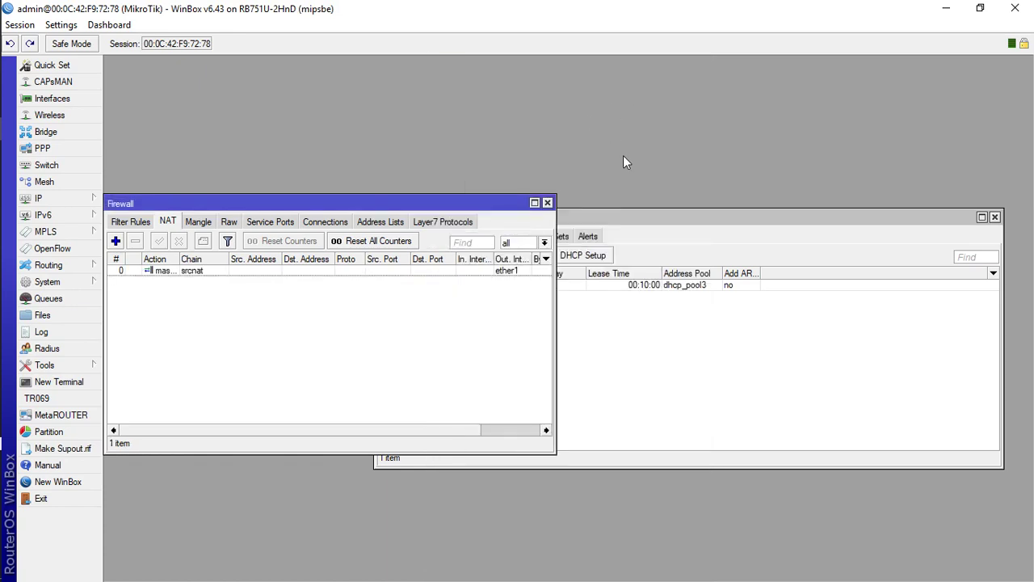
# - Examine the ether3 and ether1 routes in the router's IP route list, and close the list
pyautogui.click(38, 198)
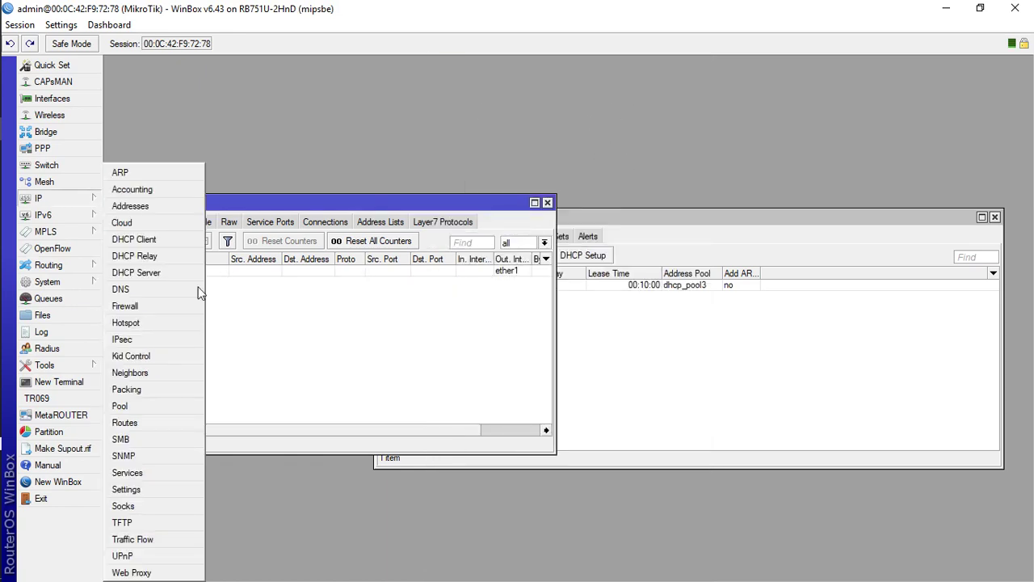
pyautogui.click(46, 281)
pyautogui.click(48, 198)
pyautogui.click(125, 423)
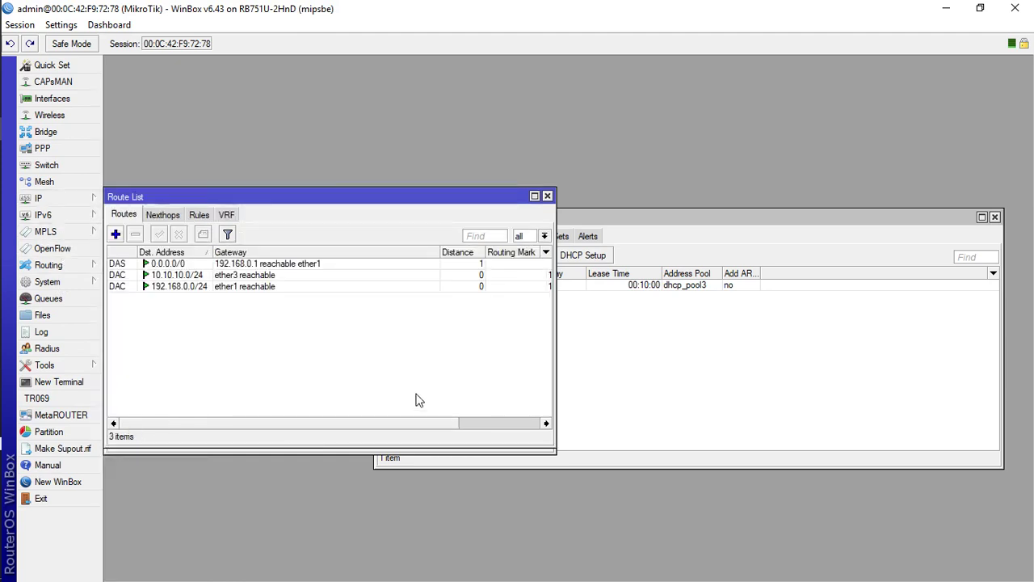
pyautogui.click(231, 274)
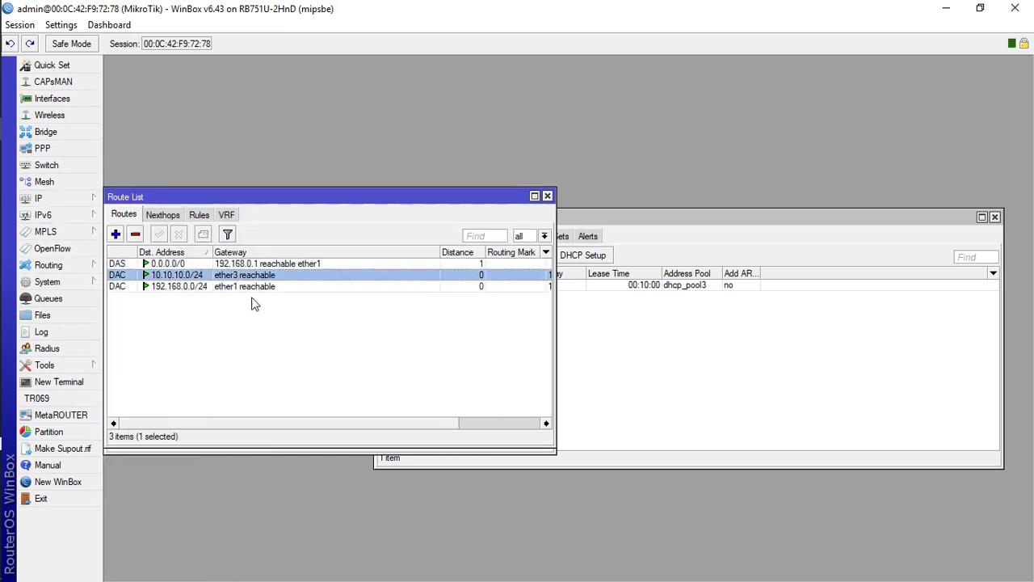
pyautogui.click(263, 286)
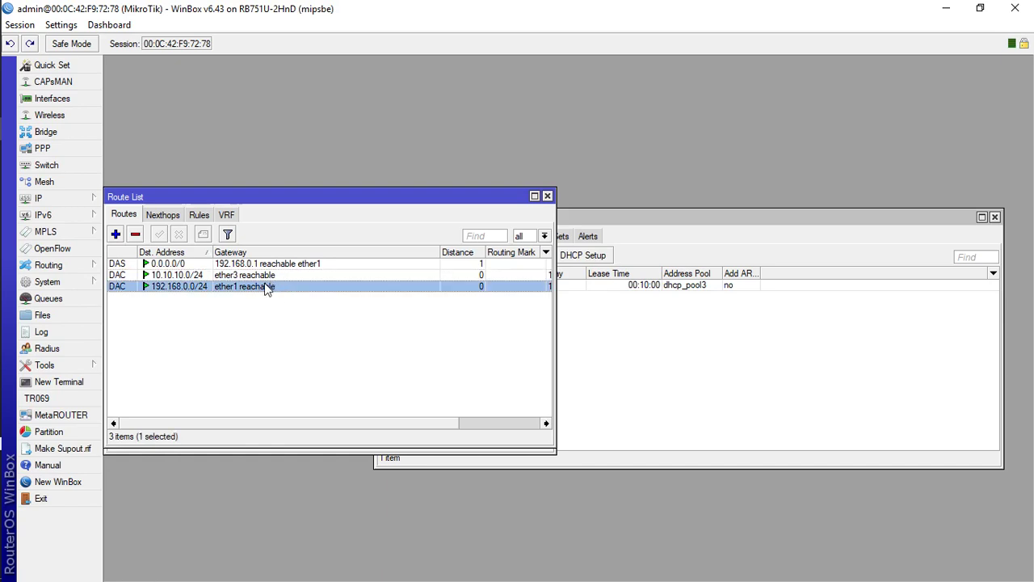
pyautogui.click(547, 196)
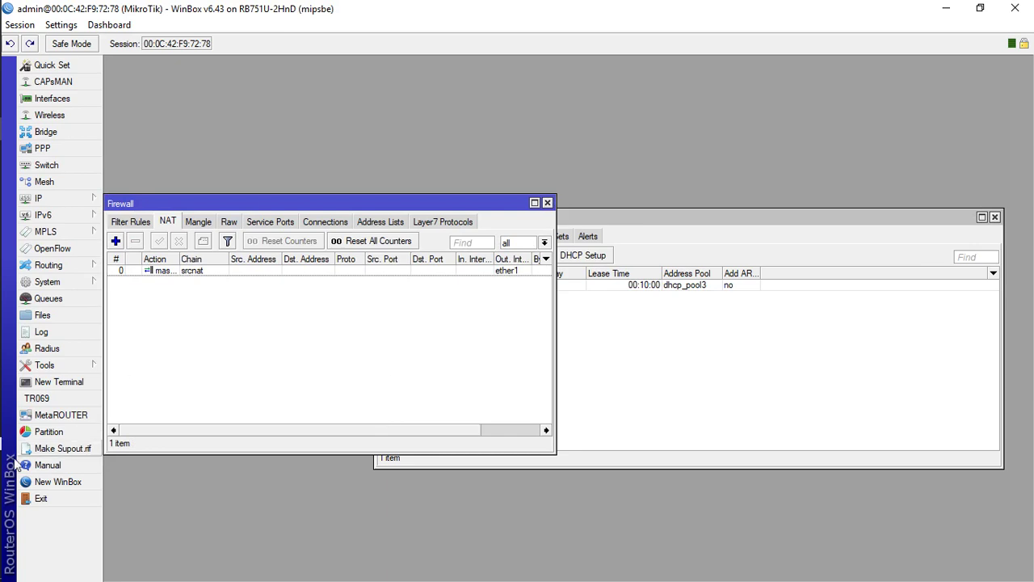
# - Switch to the Windows network settings and open the Network and Sharing Center
pyautogui.moveTo(4, 517)
pyautogui.moveTo(4, 443)
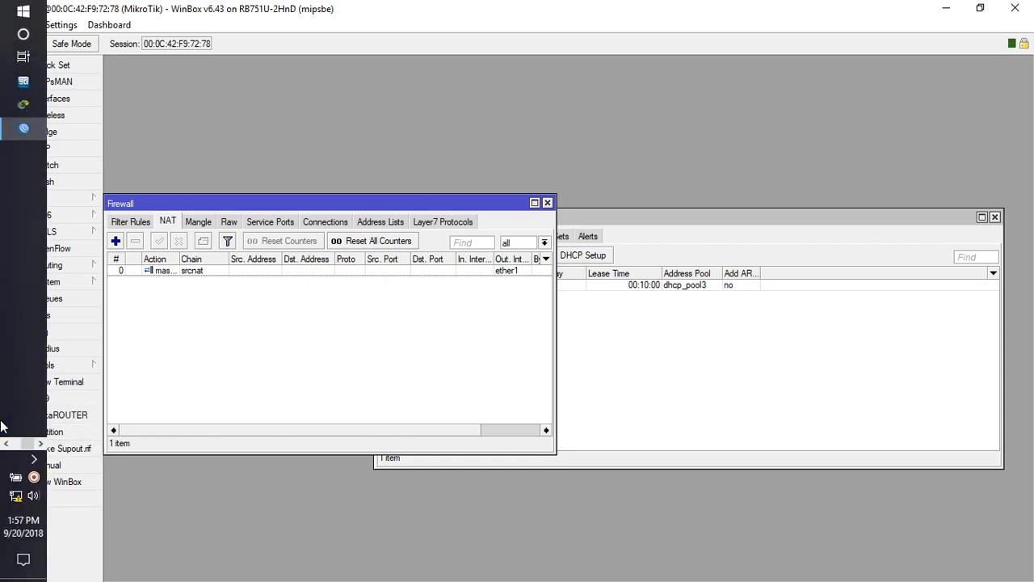
pyautogui.click(16, 498)
pyautogui.click(63, 543)
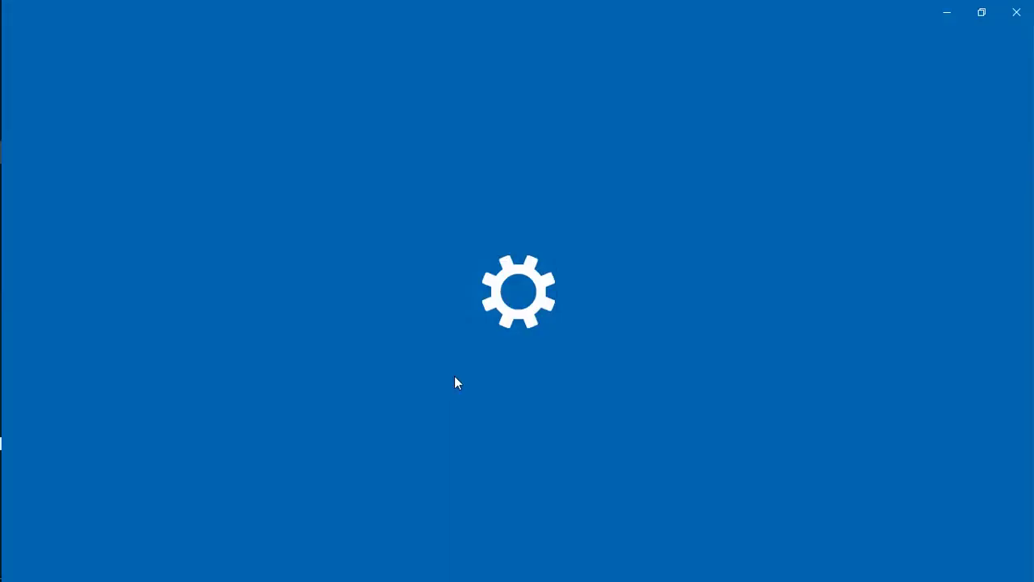
pyautogui.scroll(-1, 390, 554)
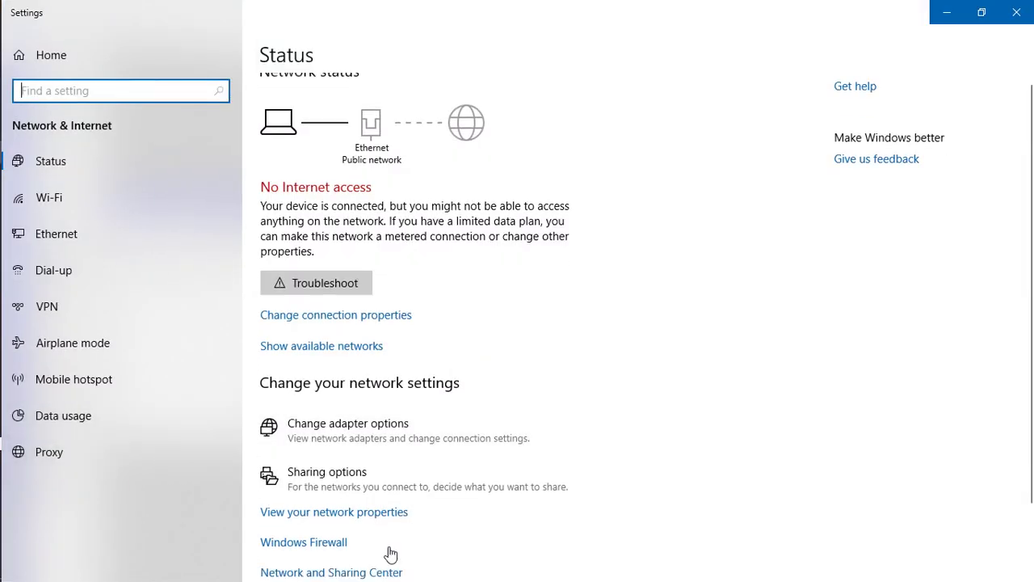
pyautogui.scroll(-2, 390, 555)
pyautogui.click(337, 499)
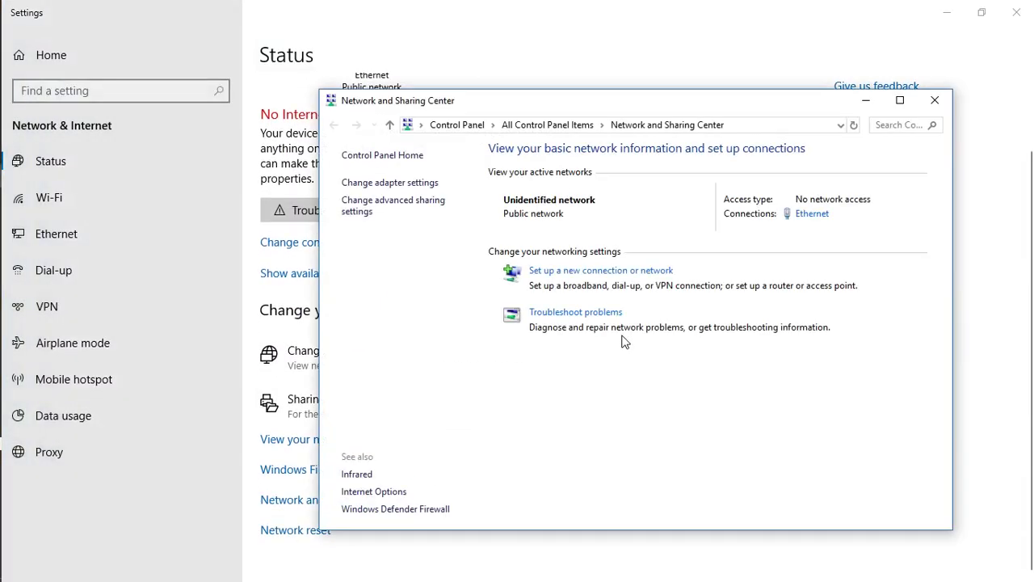
# - Set the Ethernet adapter's IPv4 properties to obtain an IP address automatically, keeping DNS server 8.8.8.8, and accept the changes
pyautogui.click(808, 215)
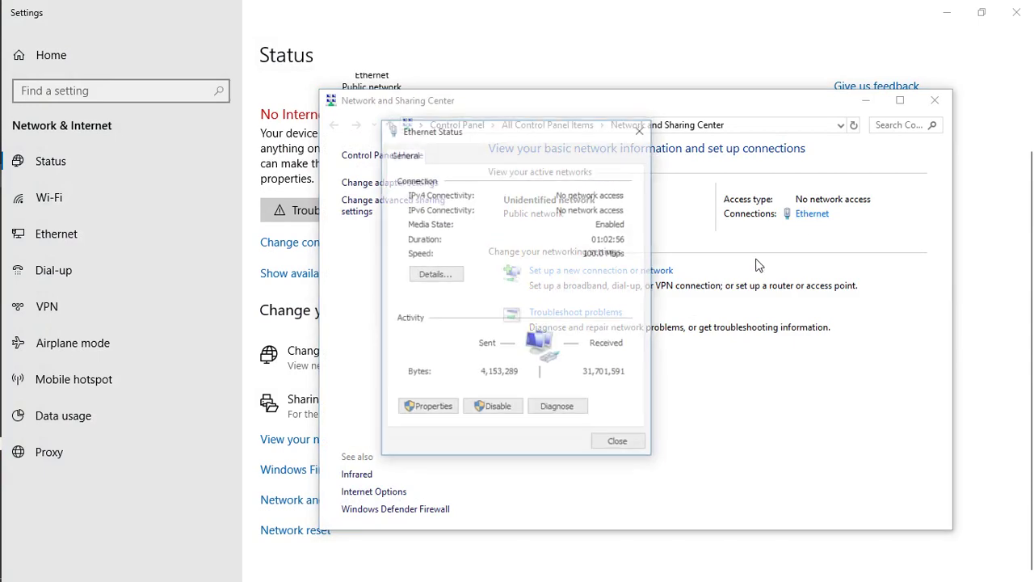
pyautogui.click(412, 410)
pyautogui.doubleClick(548, 318)
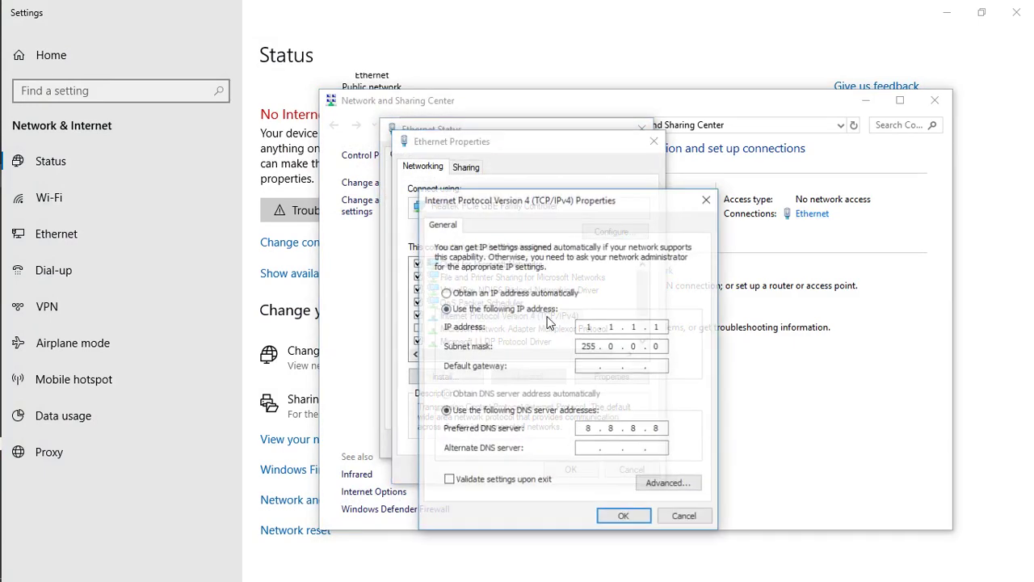
pyautogui.click(464, 295)
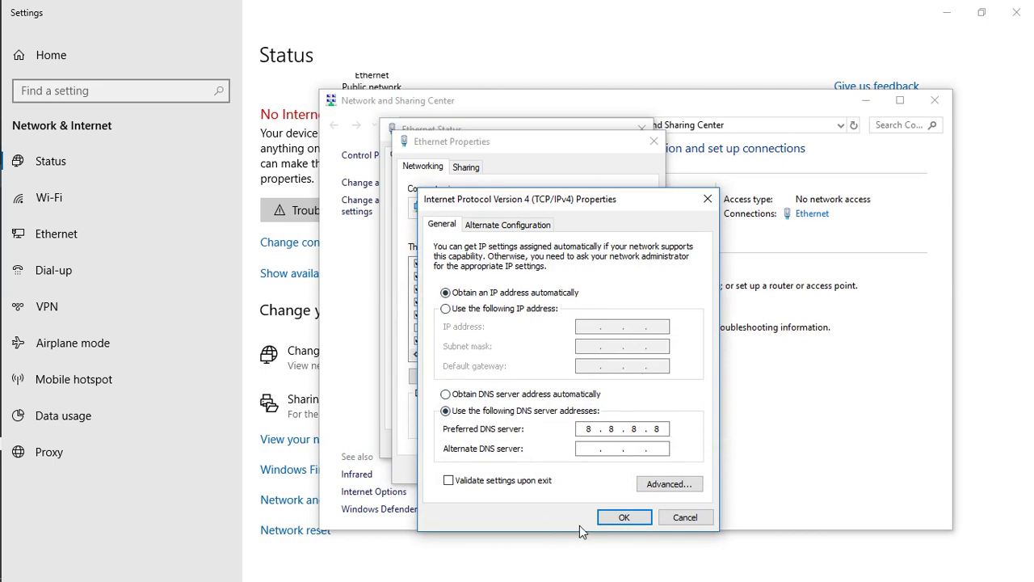
pyautogui.click(624, 517)
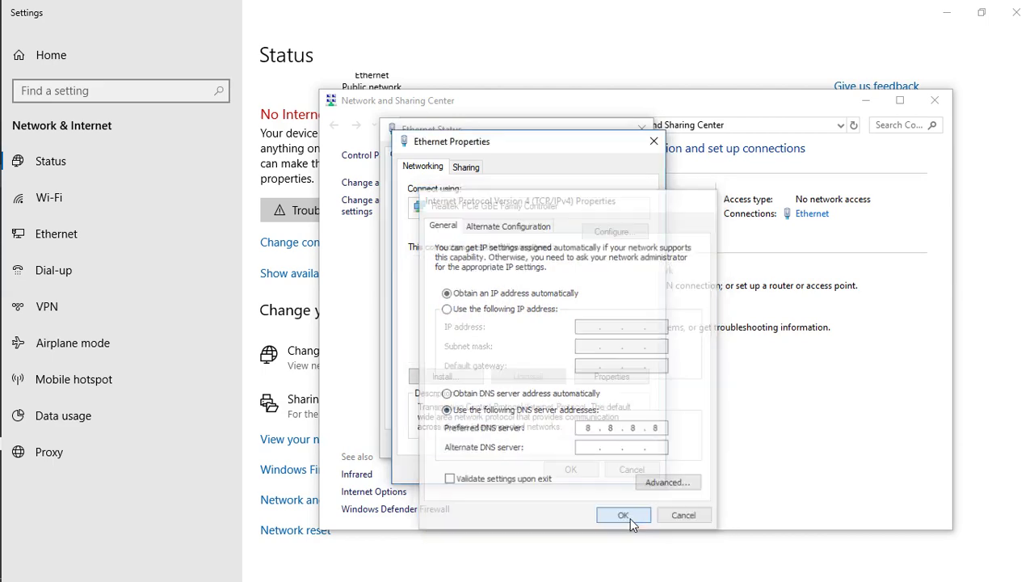
pyautogui.click(608, 471)
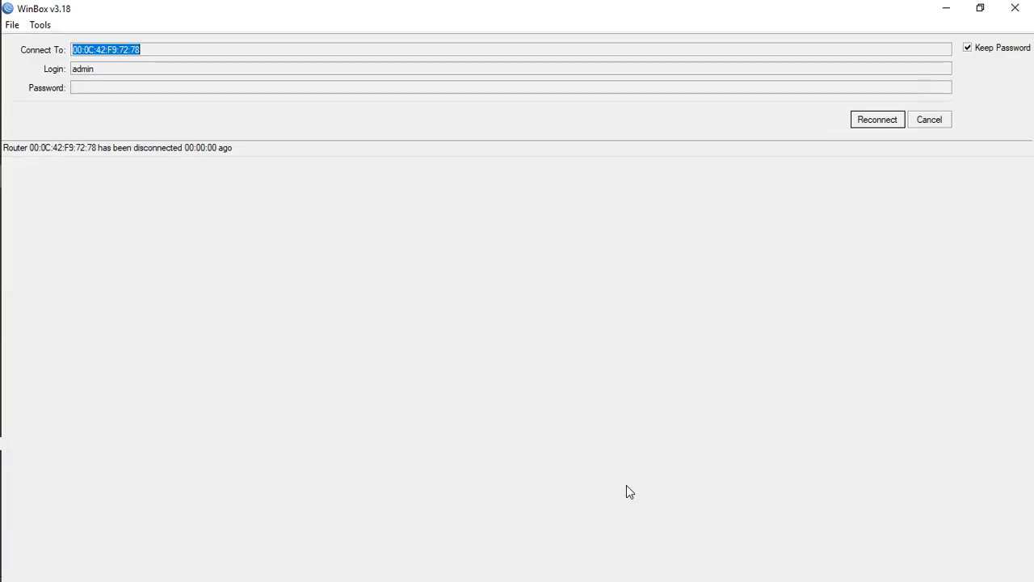
# - Check the PC's network connection status in Windows, and run ipconfig in a Command Prompt
pyautogui.moveTo(2, 372)
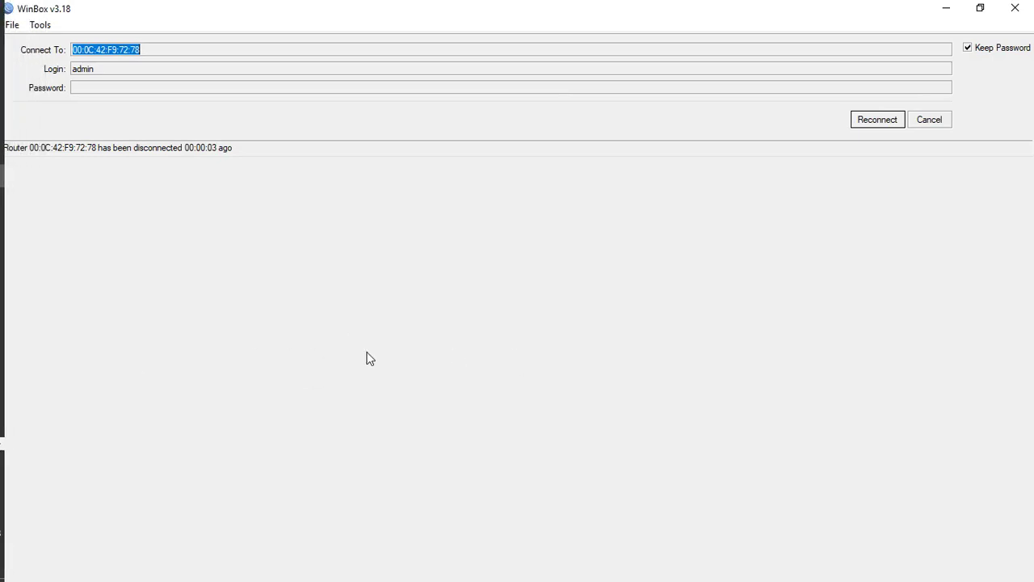
pyautogui.moveTo(28, 397)
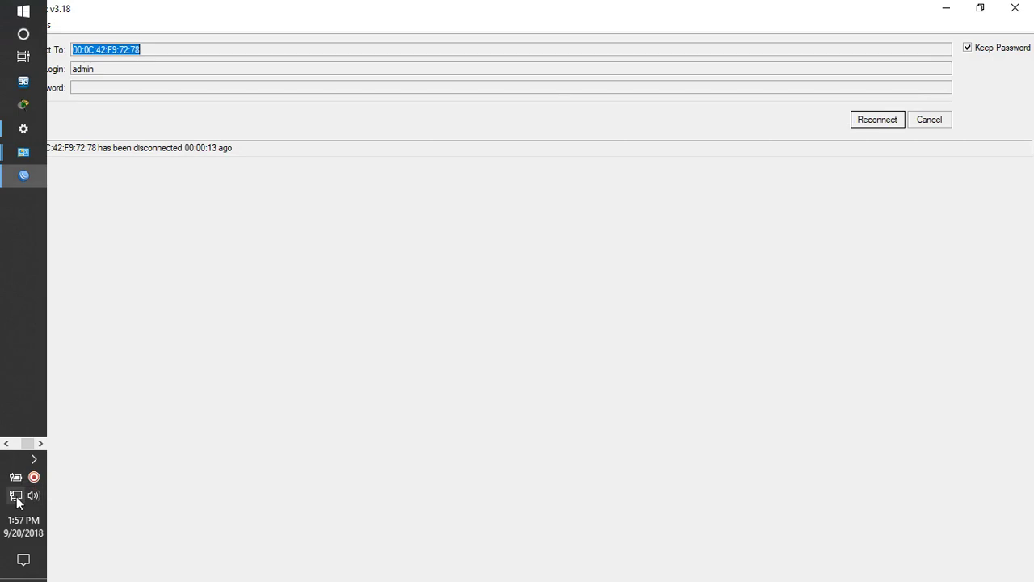
pyautogui.moveTo(15, 501)
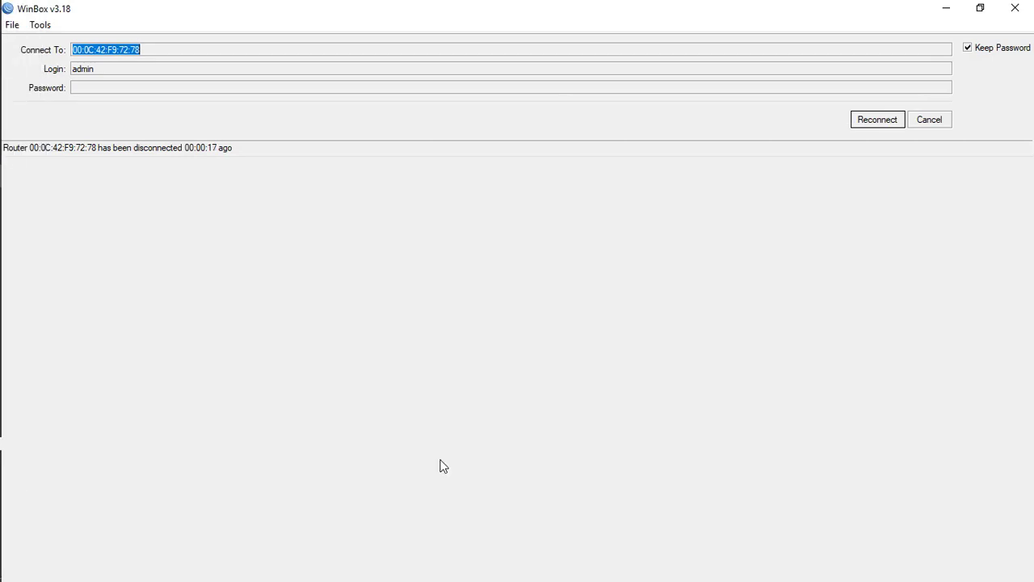
pyautogui.press('super+r')
pyautogui.press('Return')
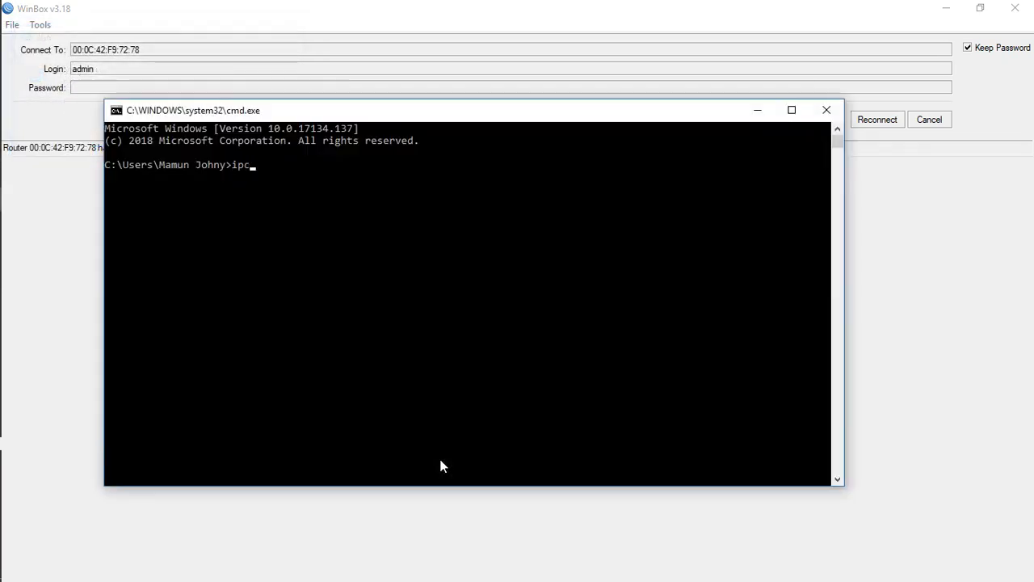
pyautogui.write('ipconfig')
pyautogui.press('Return')
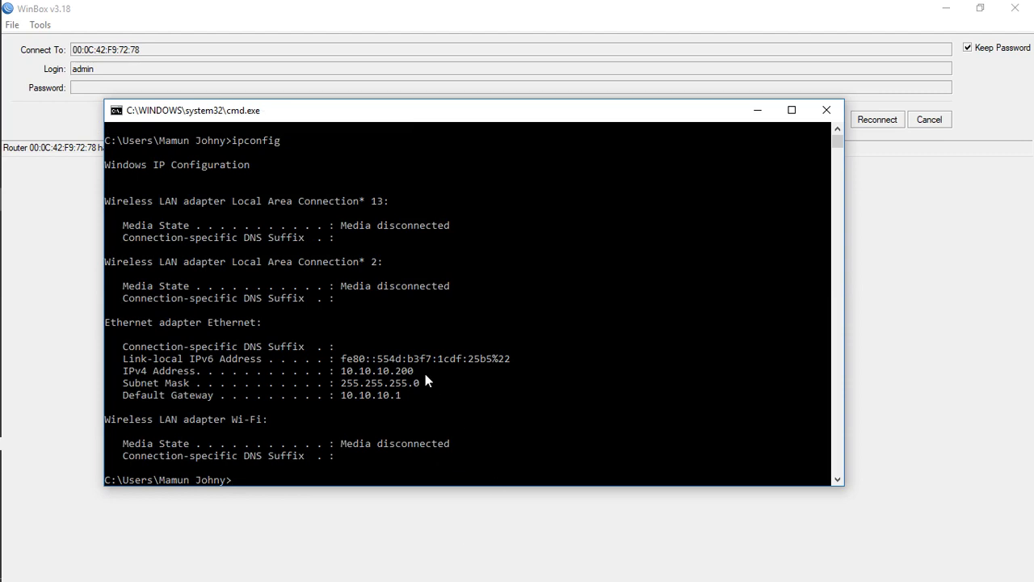
# - Examine the Ethernet adapter's IPv4 address and subnet mask in the ipconfig output, and close the Command Prompt
pyautogui.moveTo(425, 373); pyautogui.dragTo(341, 365)
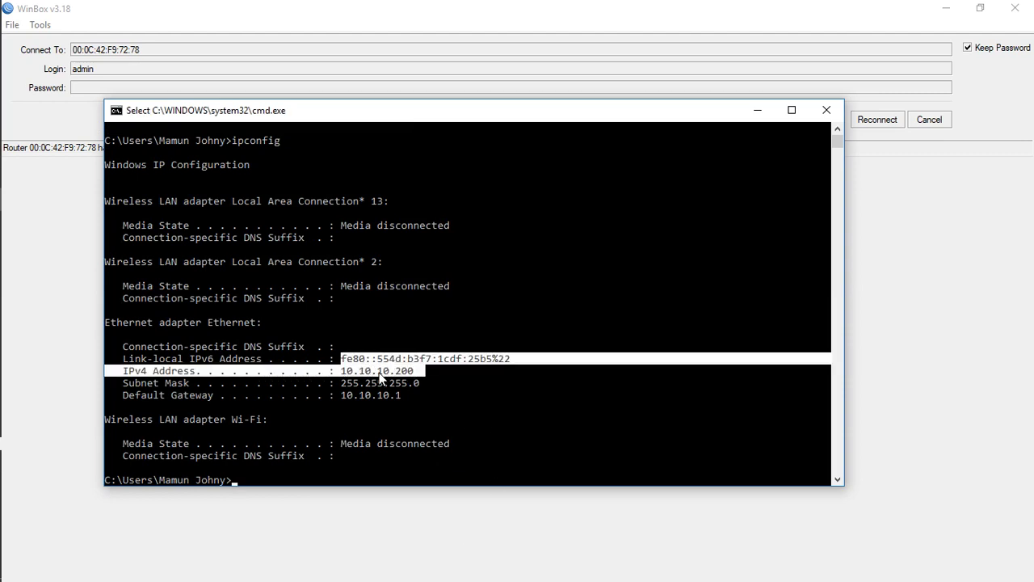
pyautogui.click(419, 382)
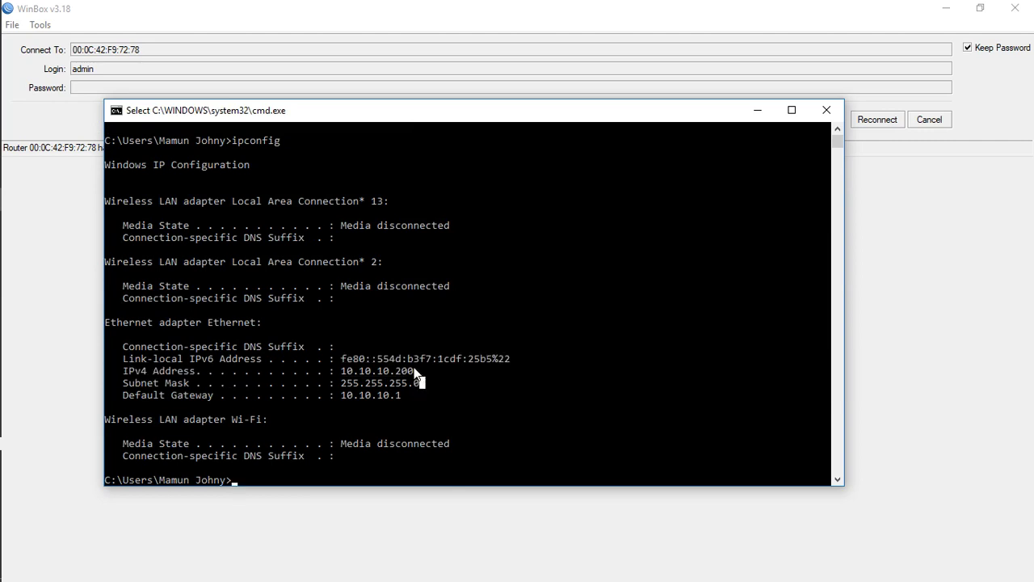
pyautogui.moveTo(419, 371); pyautogui.dragTo(344, 373)
pyautogui.click(446, 371)
pyautogui.moveTo(434, 382); pyautogui.dragTo(469, 375)
pyautogui.click(483, 382)
pyautogui.click(826, 111)
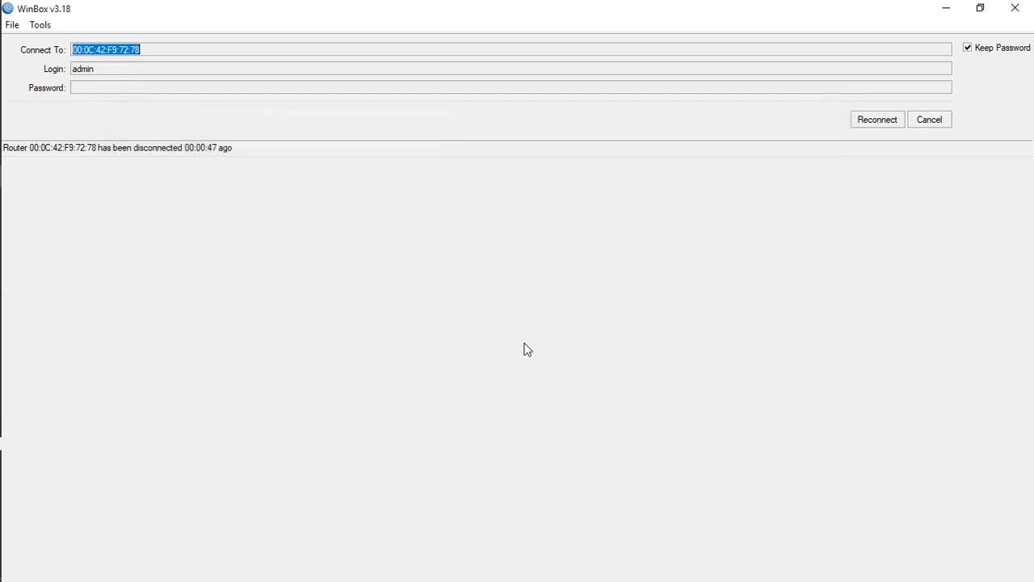
# - Switch to Google Chrome and test internet access by loading YouTube and Google in separate tabs
pyautogui.press('super')
pyautogui.write('goo')
pyautogui.press('Return')
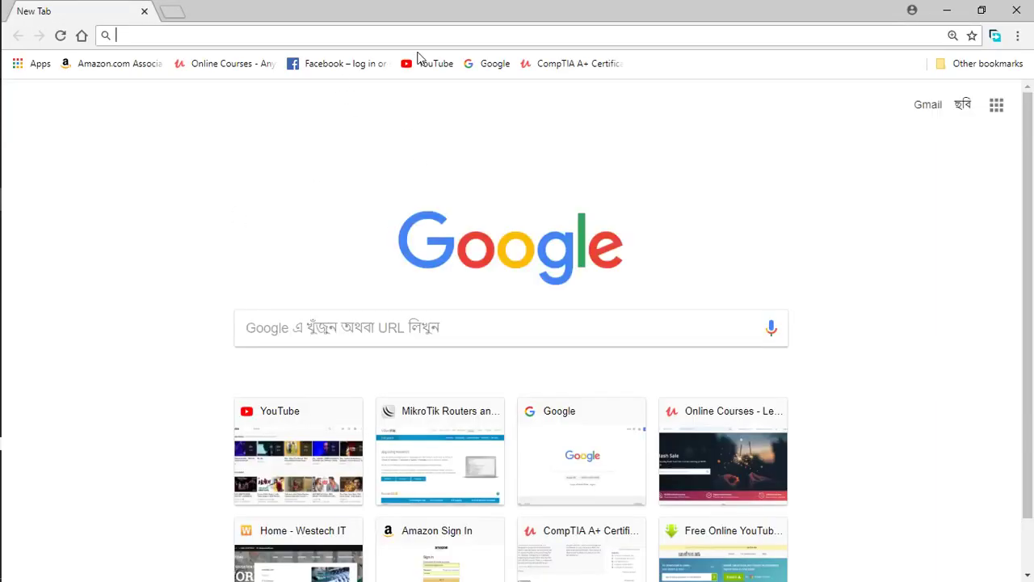
pyautogui.click(427, 64)
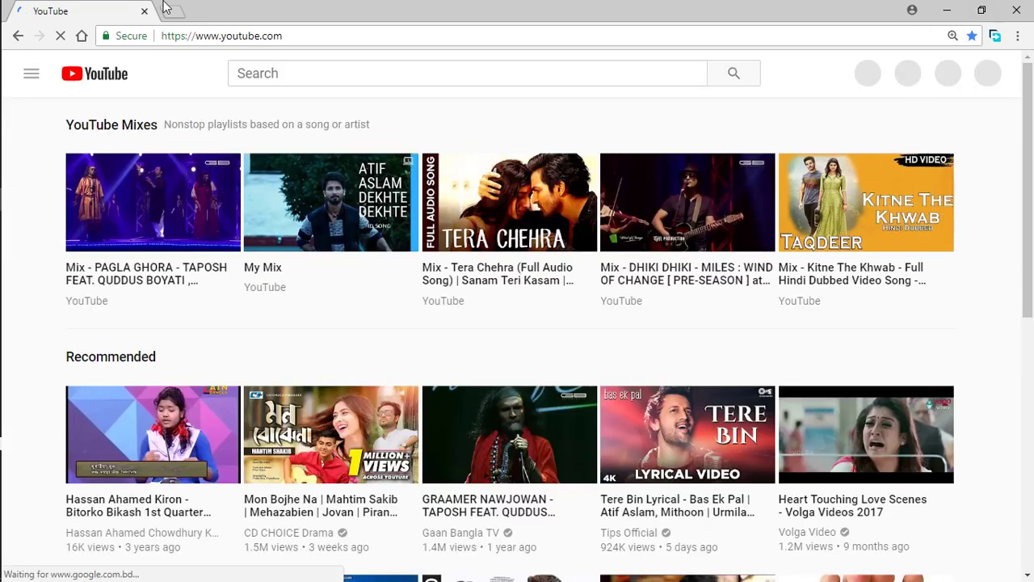
pyautogui.click(169, 10)
pyautogui.click(497, 67)
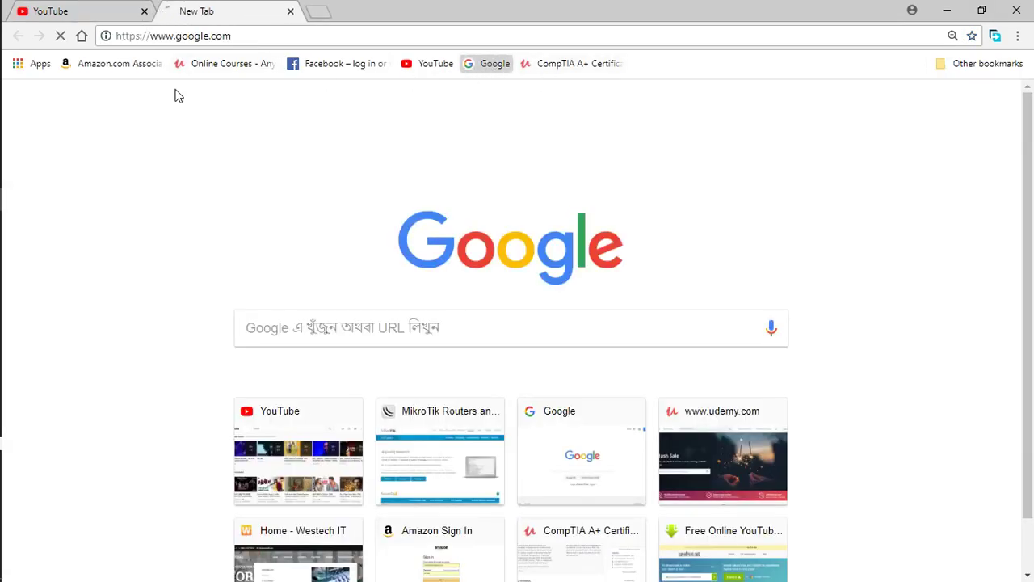